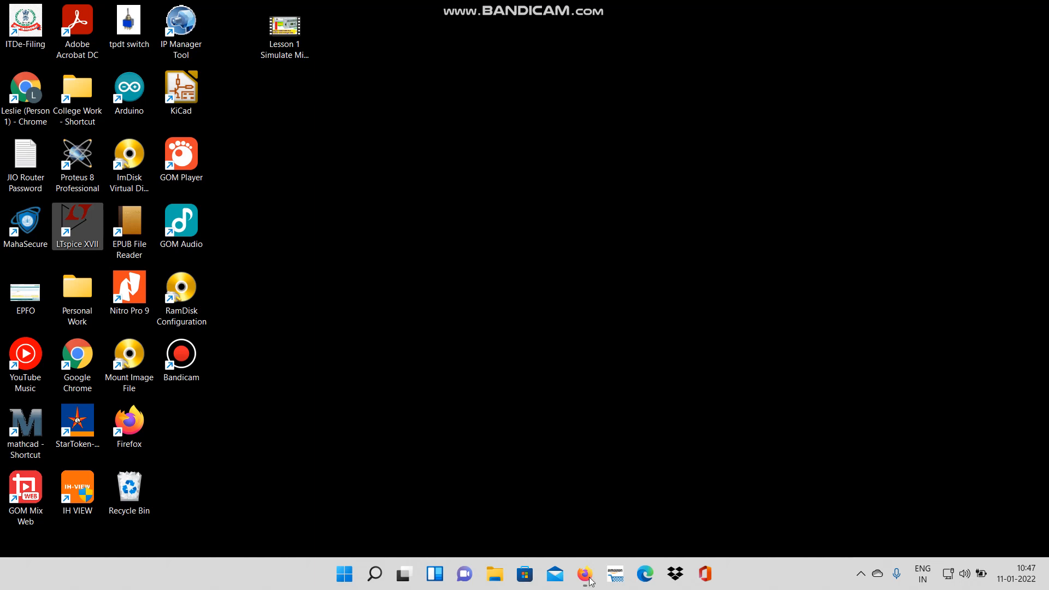
# Step: Switch to Firefox, highlight the full web address of the LTspice download page, and minimise the browser
pyautogui.click(584, 574)
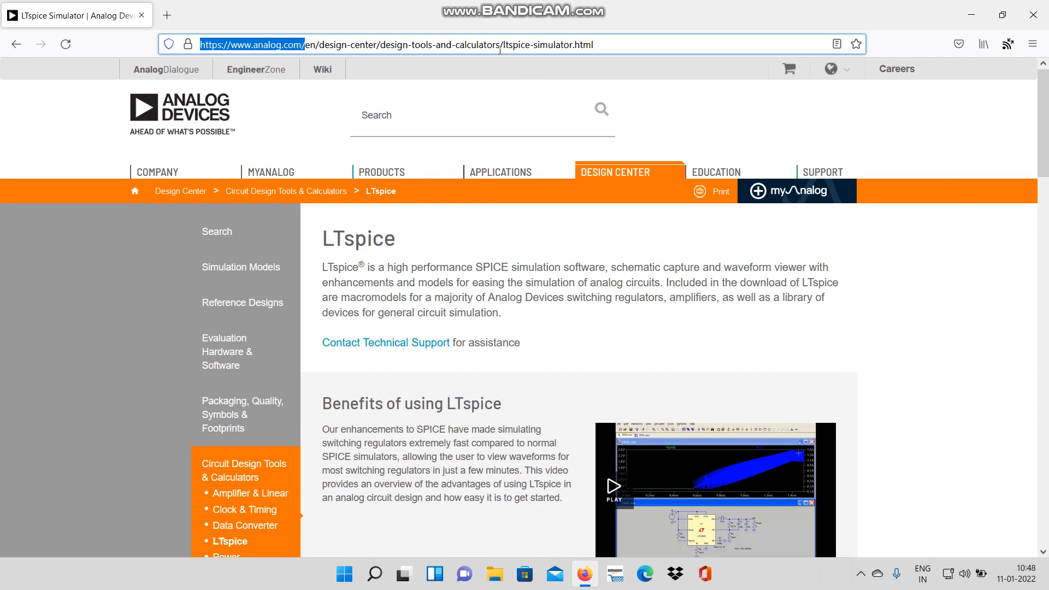
pyautogui.click(616, 51)
pyautogui.moveTo(616, 46); pyautogui.dragTo(176, 45)
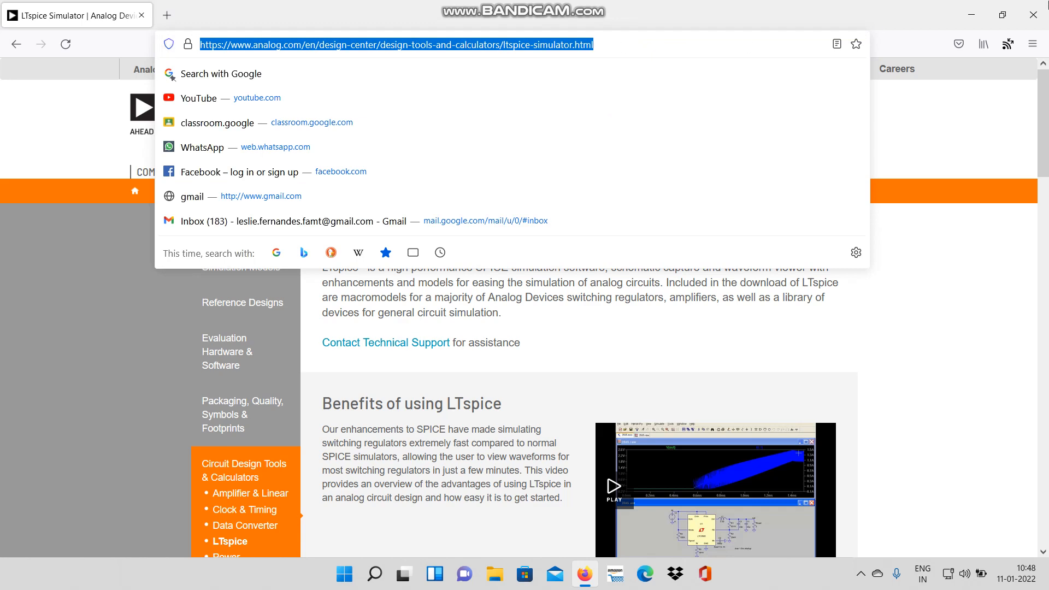
pyautogui.click(967, 6)
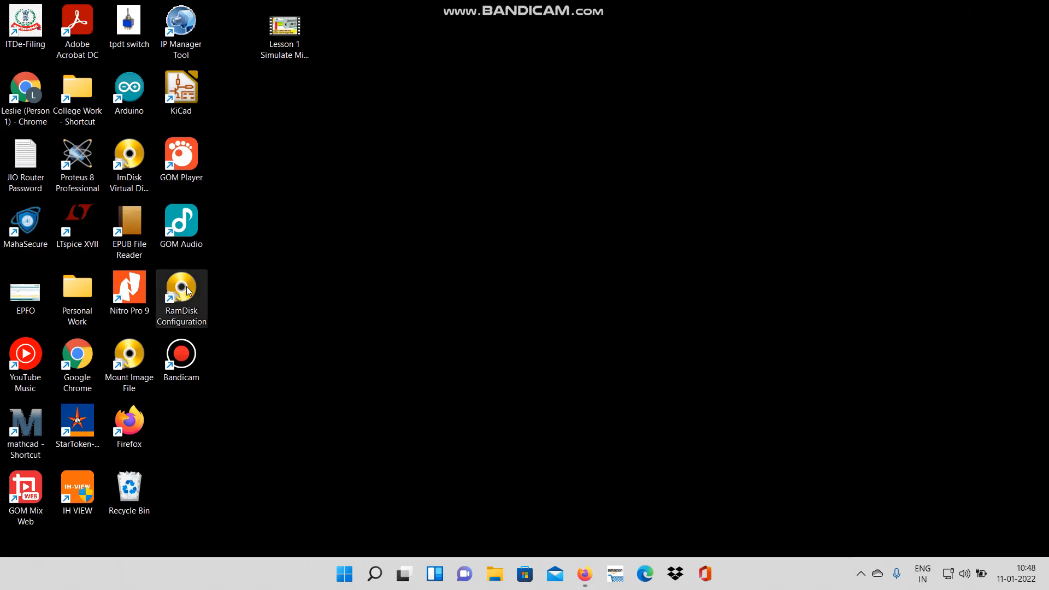
# Step: Launch LTspice XVII, start a new schematic and save it as Draft4 in the AMV V1.0 folder
pyautogui.doubleClick(80, 228)
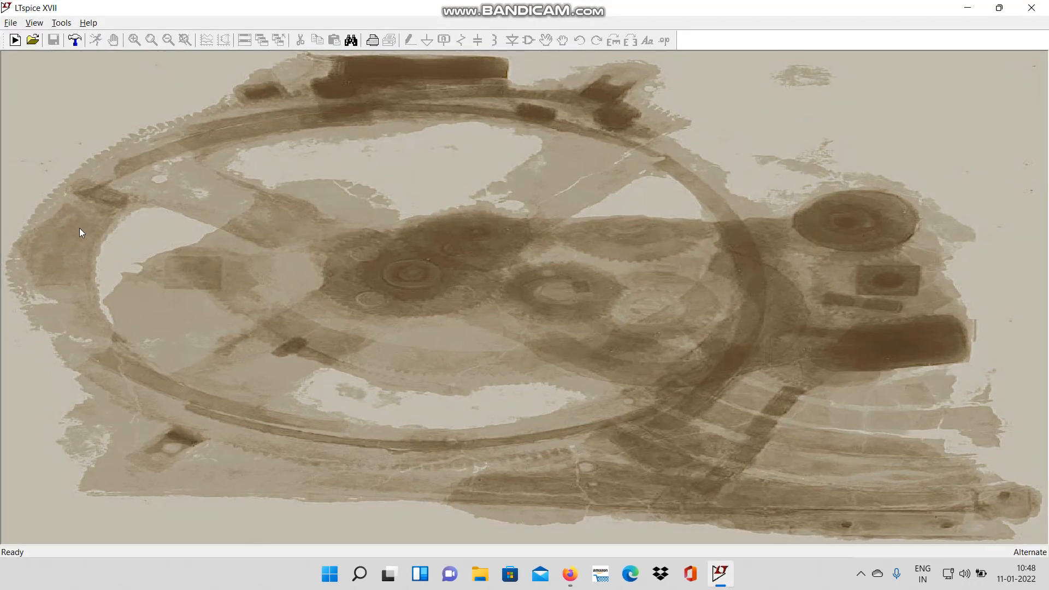
pyautogui.click(11, 23)
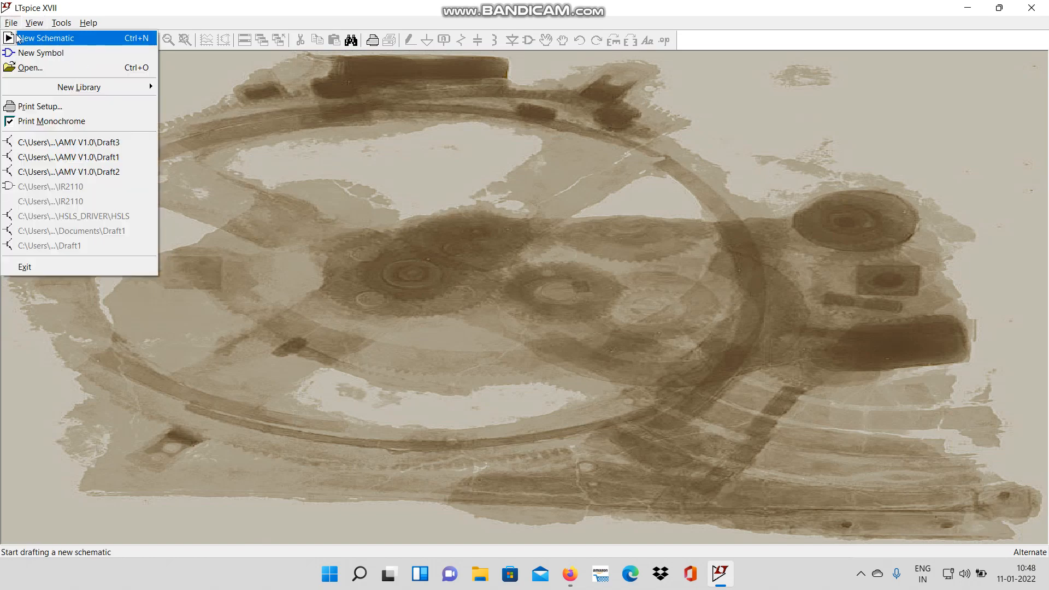
pyautogui.click(17, 38)
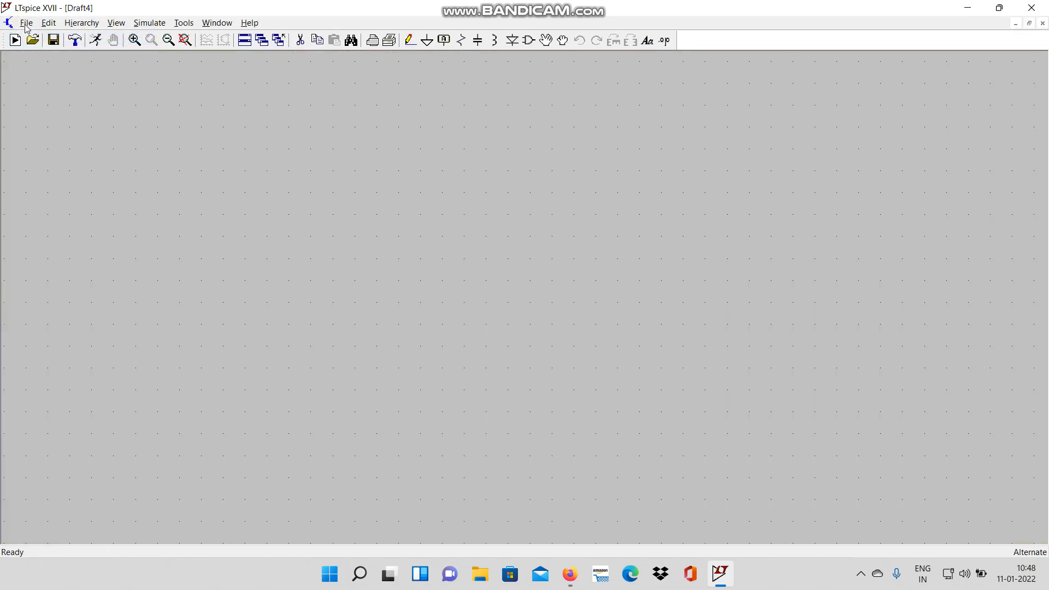
pyautogui.click(26, 25)
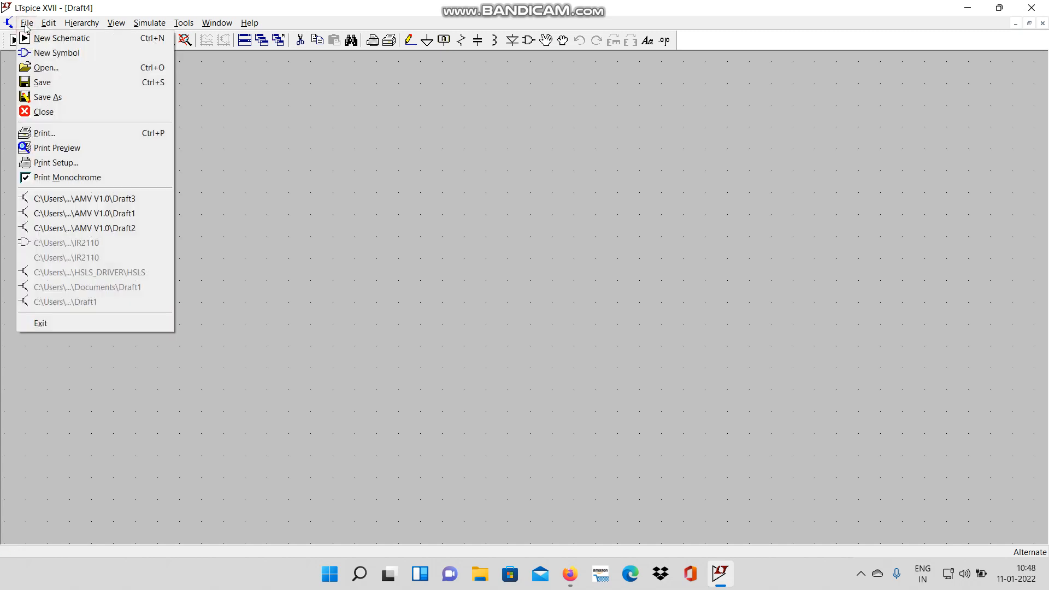
pyautogui.click(62, 100)
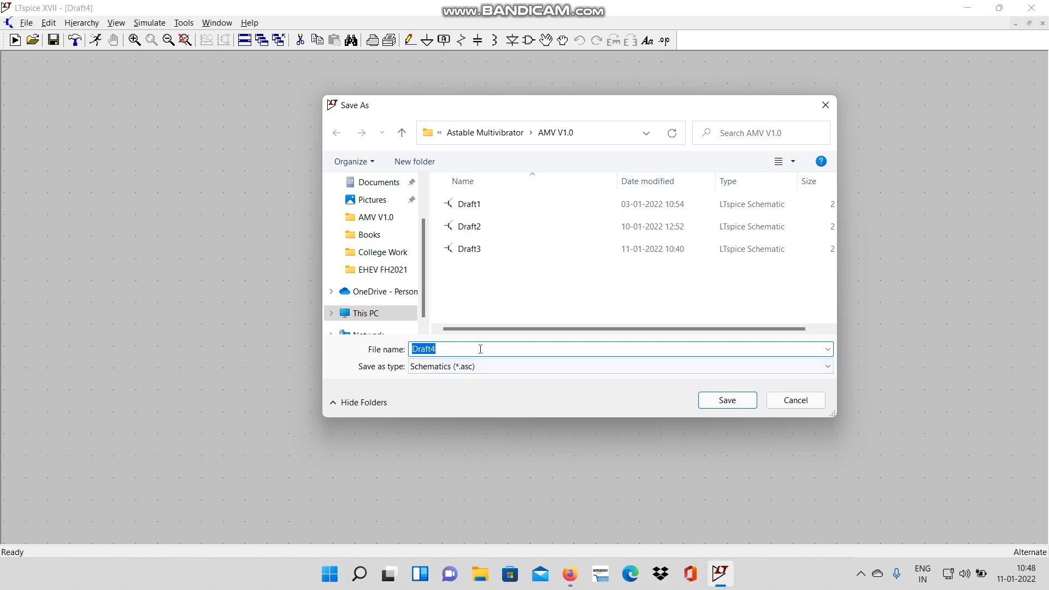
pyautogui.click(726, 404)
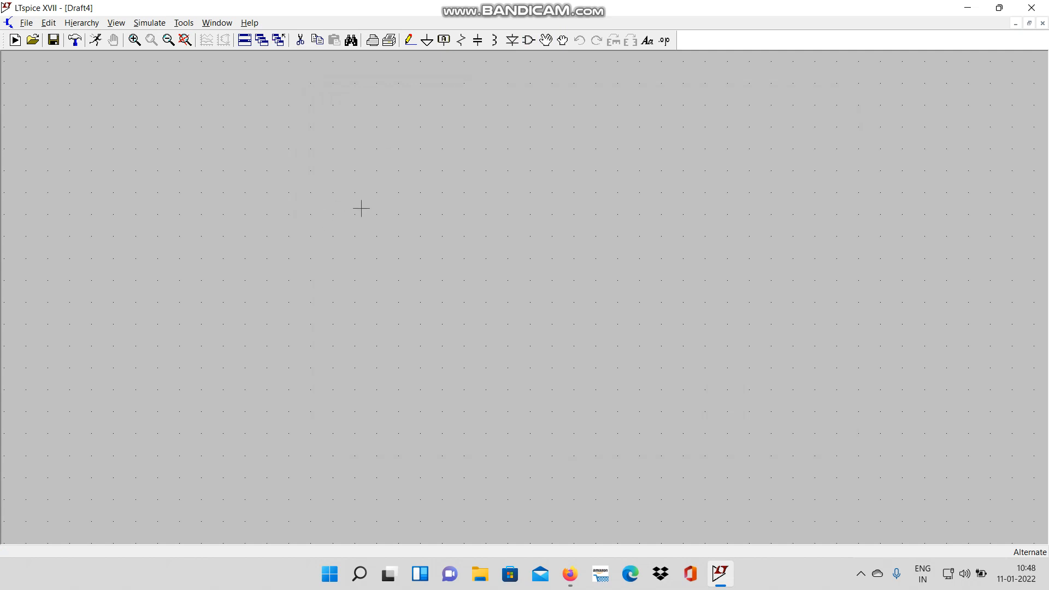
# Step: Place four vertical resistors side by side in one row across the schematic
pyautogui.click(464, 47)
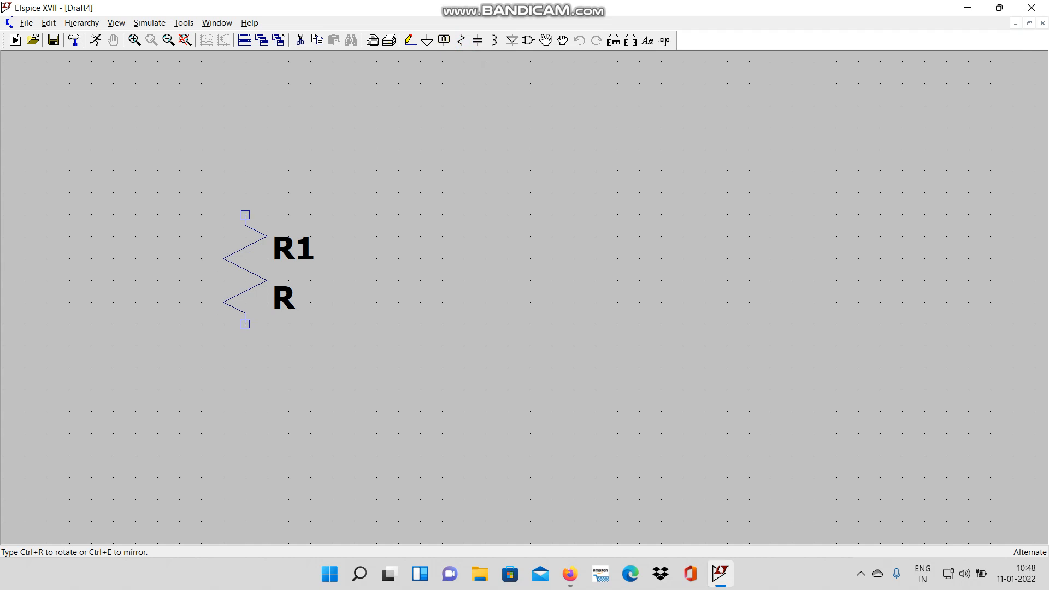
pyautogui.click(245, 215)
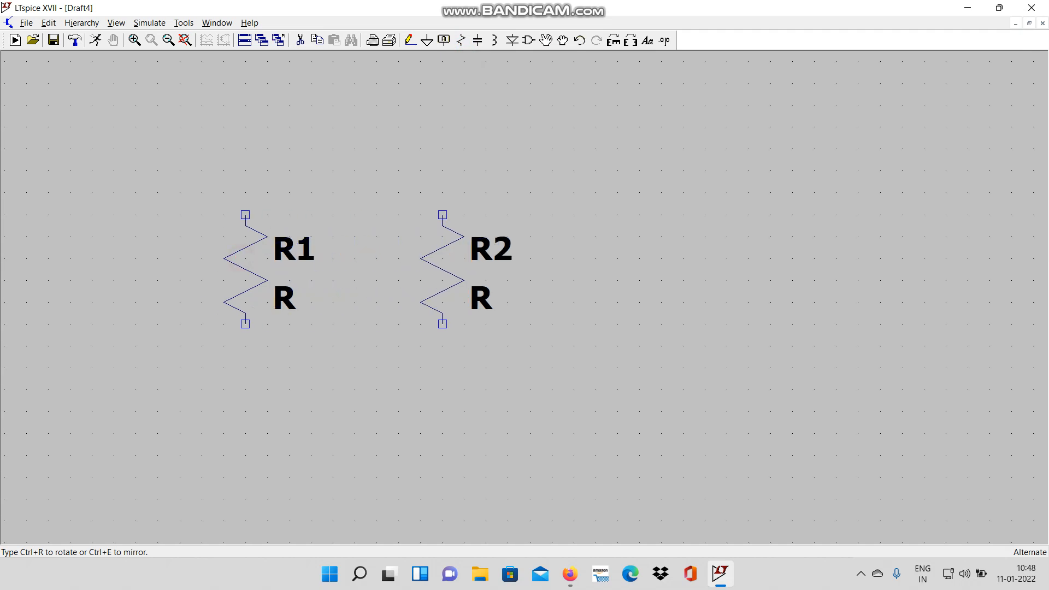
pyautogui.click(443, 215)
pyautogui.press('Escape')
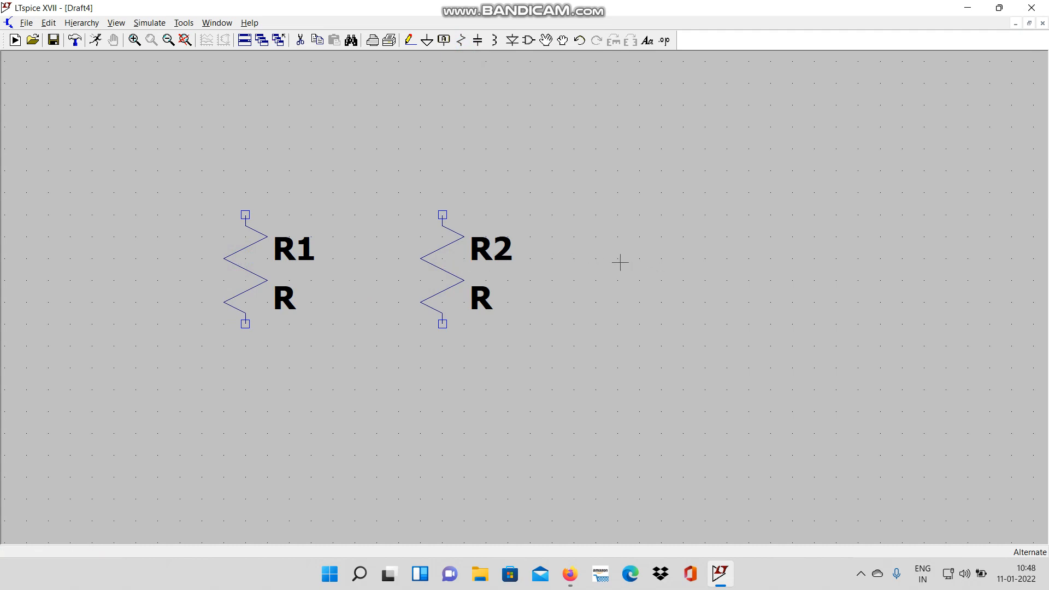
pyautogui.press('r')
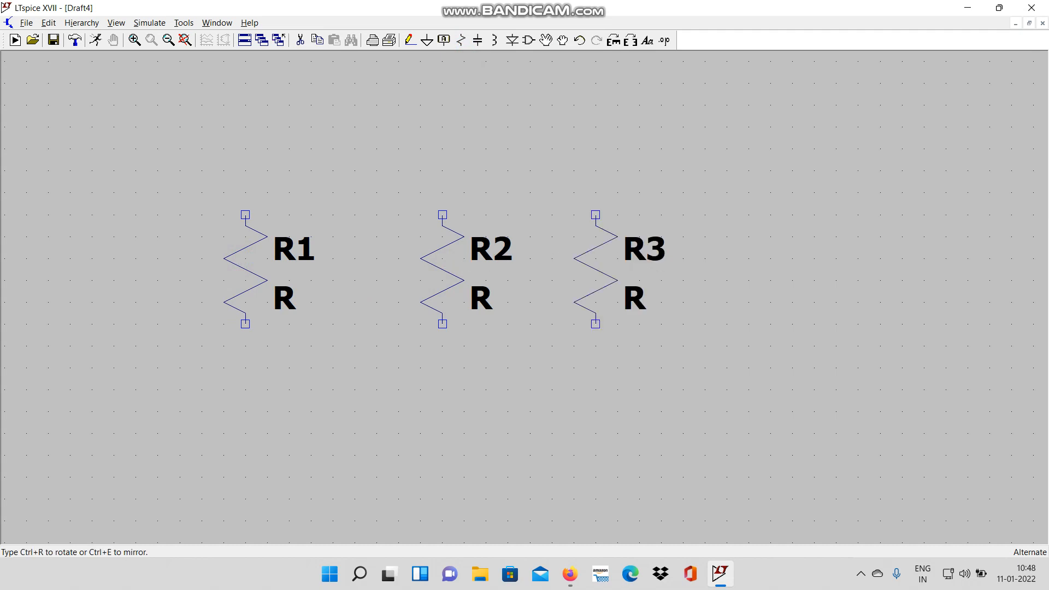
pyautogui.click(600, 267)
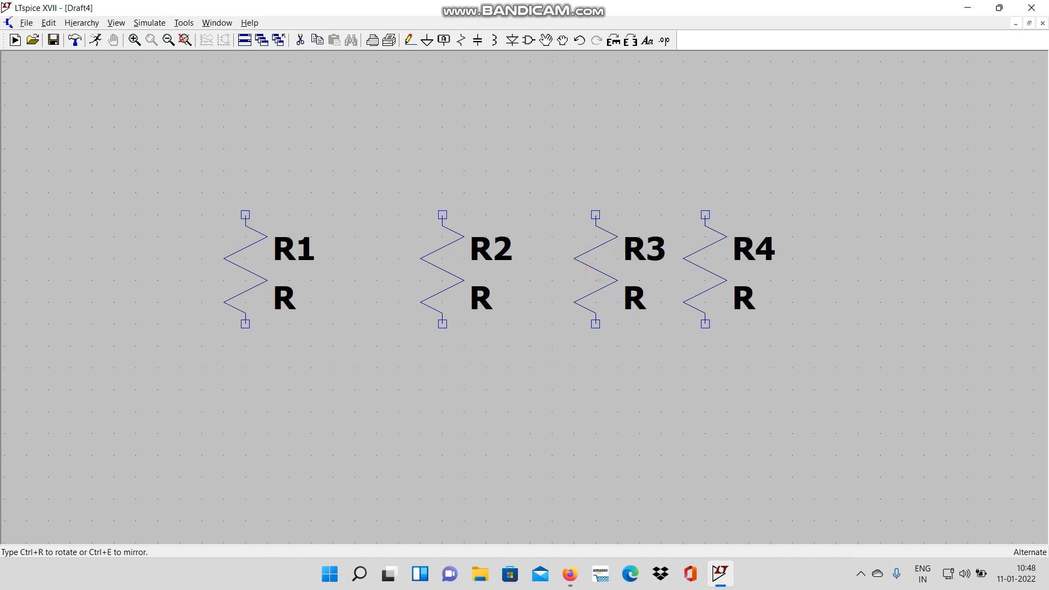
pyautogui.click(729, 265)
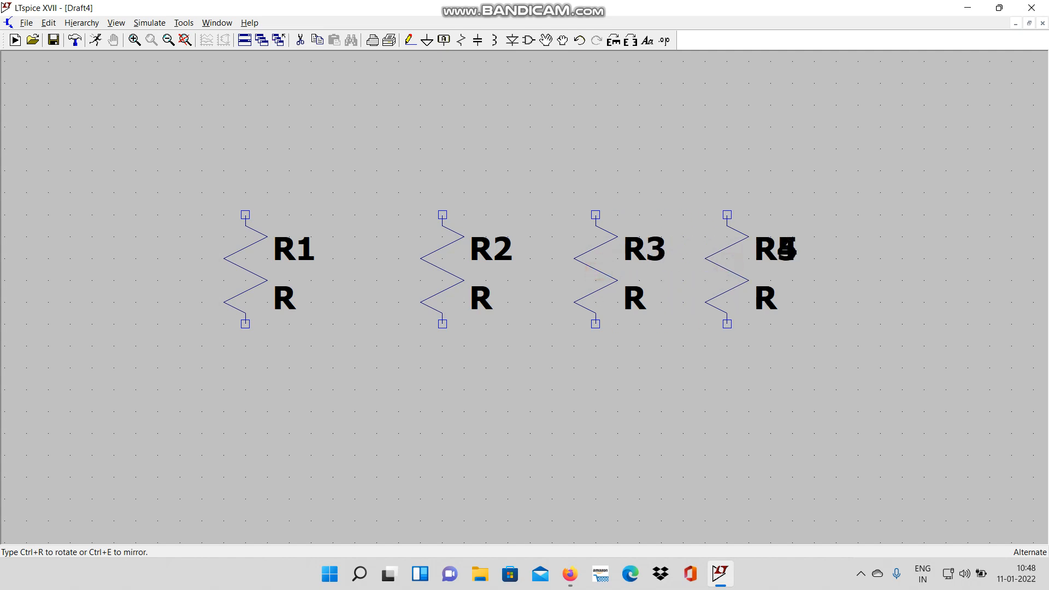
pyautogui.press('Escape')
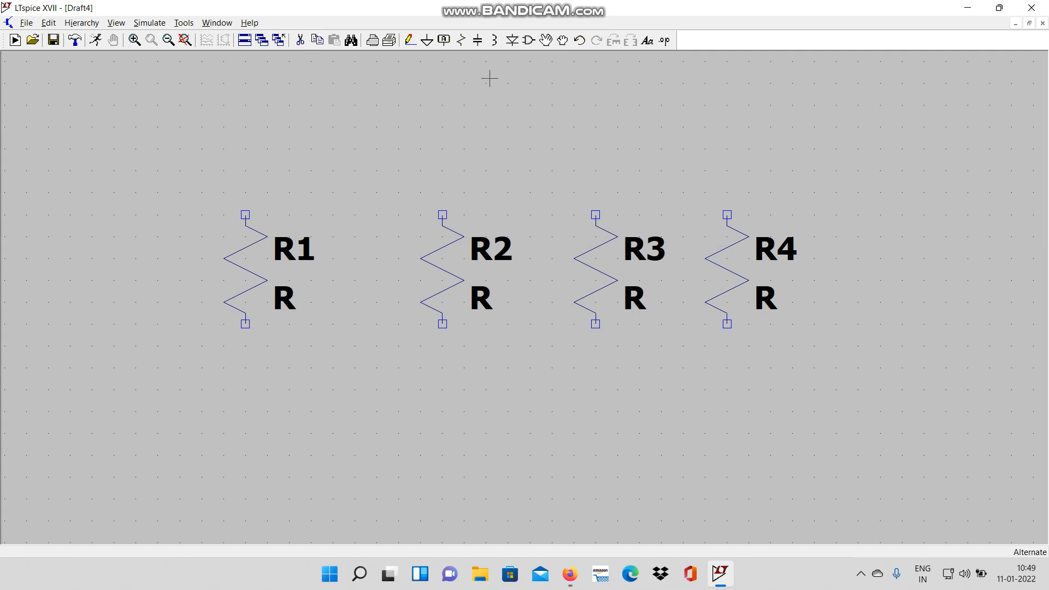
# Step: Place two LED components, one directly below the first resistor and one directly below the fourth
pyautogui.click(530, 47)
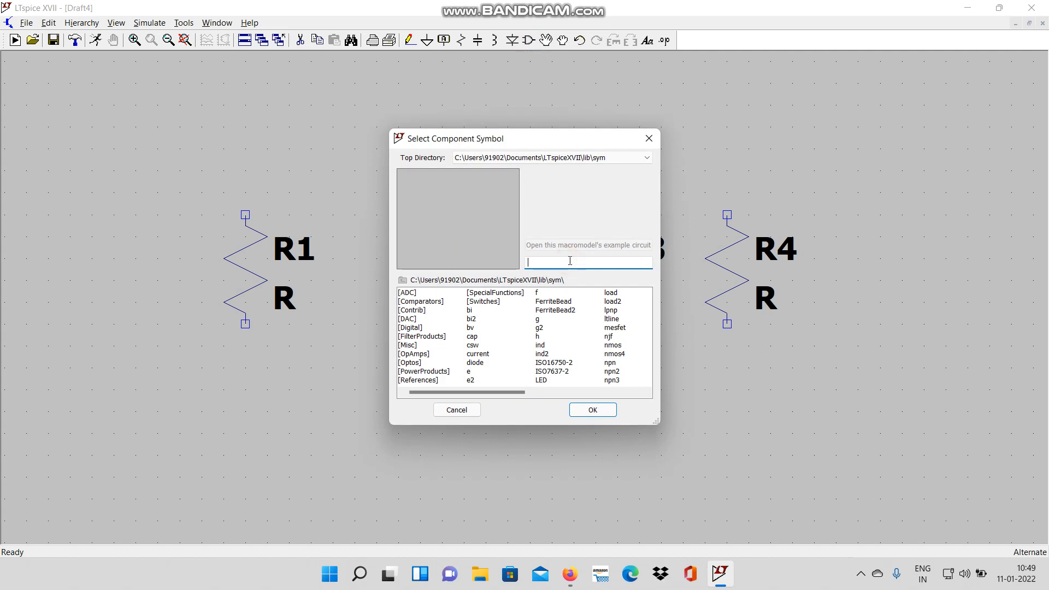
pyautogui.write('led')
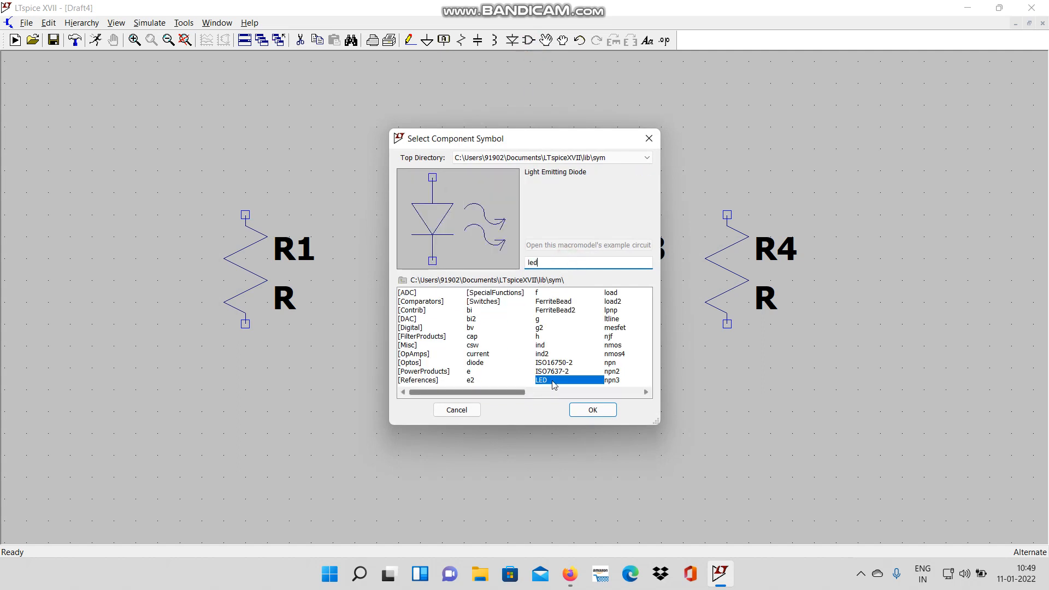
pyautogui.click(592, 410)
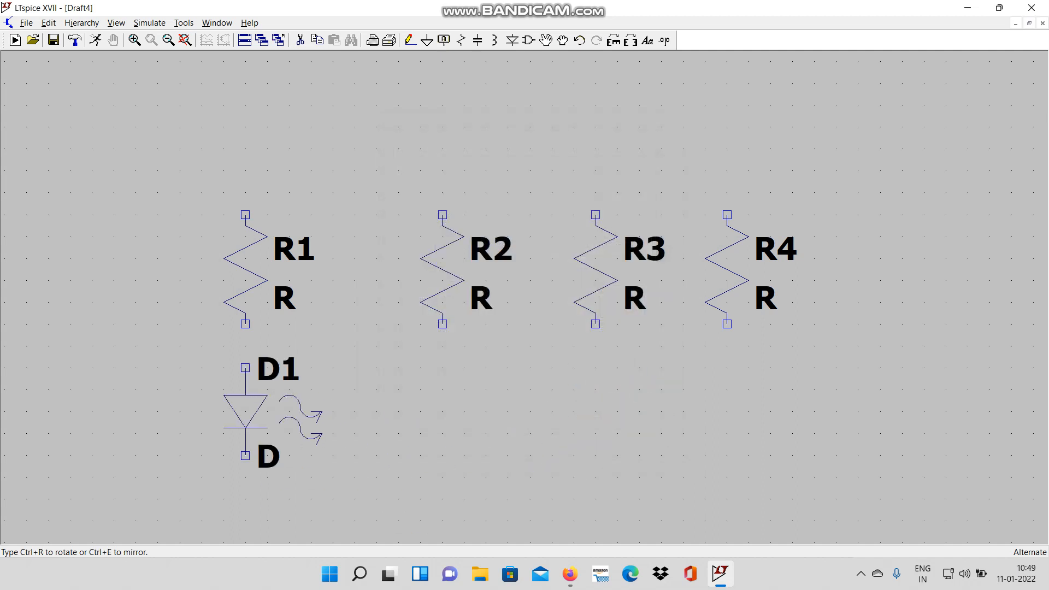
pyautogui.click(246, 411)
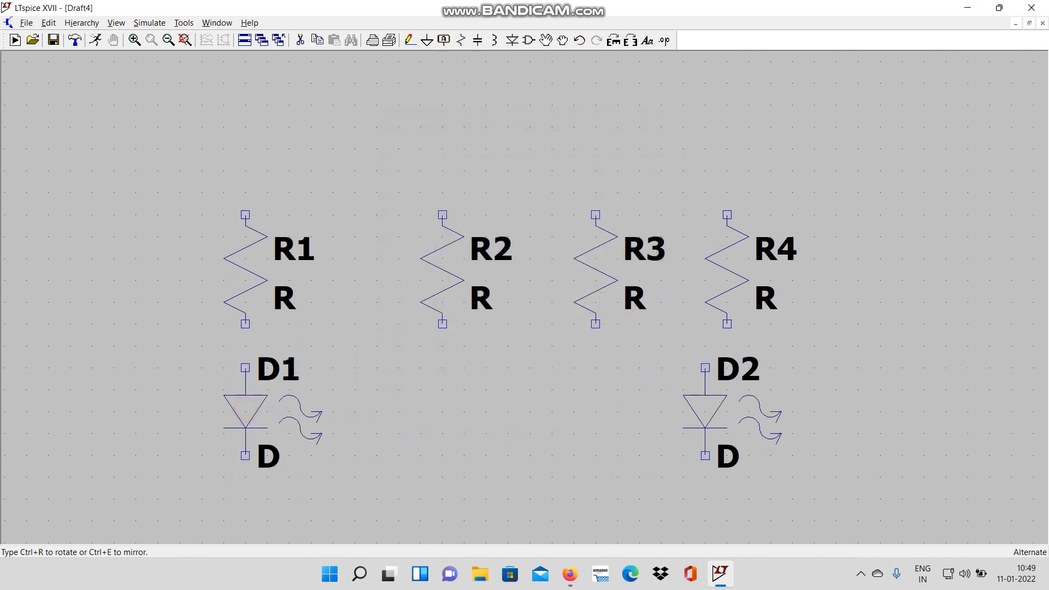
pyautogui.click(726, 412)
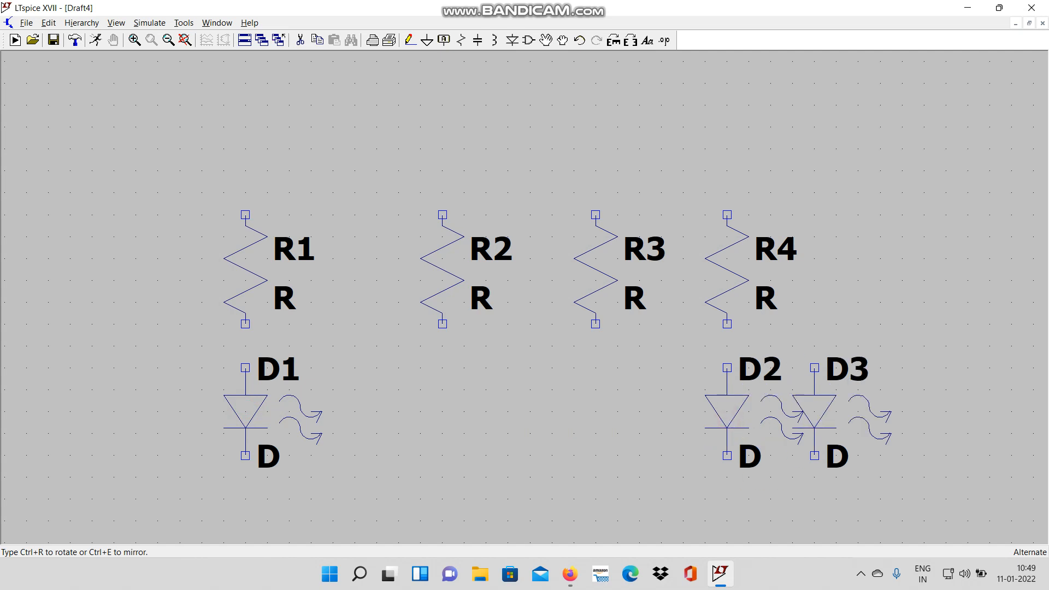
pyautogui.press('Escape')
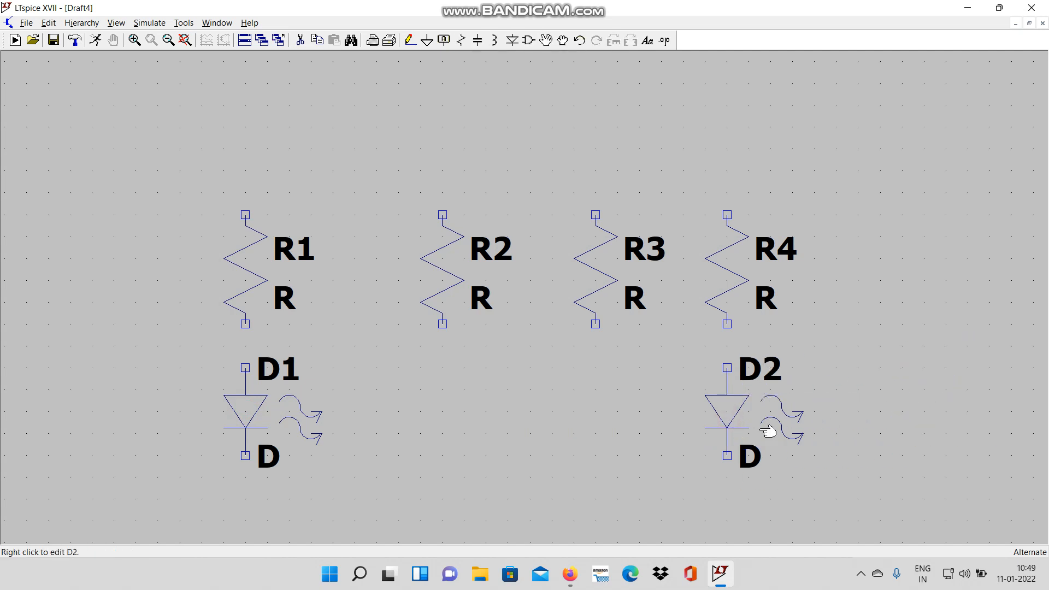
# Step: Place one capacitor, rotated to horizontal, just below and to the right of LED D1
pyautogui.scroll(-4, 509, 435)
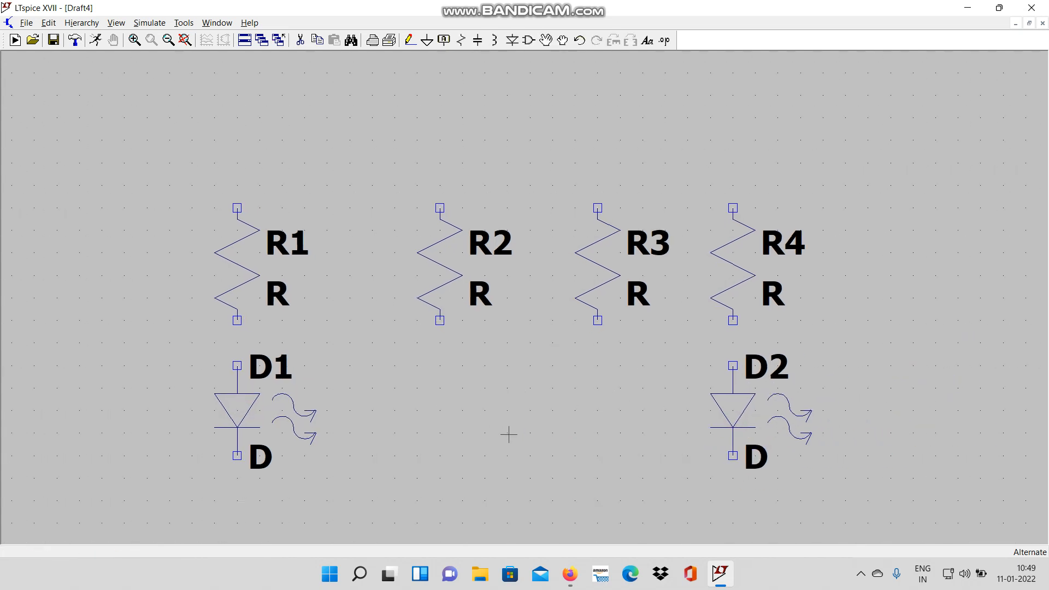
pyautogui.scroll(-1, 519, 502)
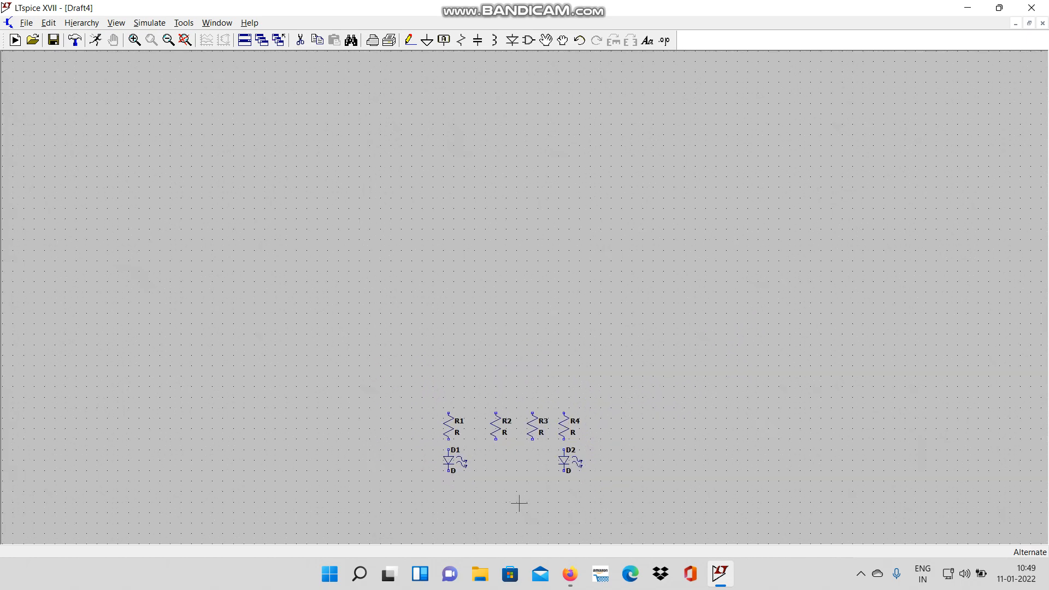
pyautogui.scroll(4, 519, 503)
pyautogui.scroll(2, 519, 505)
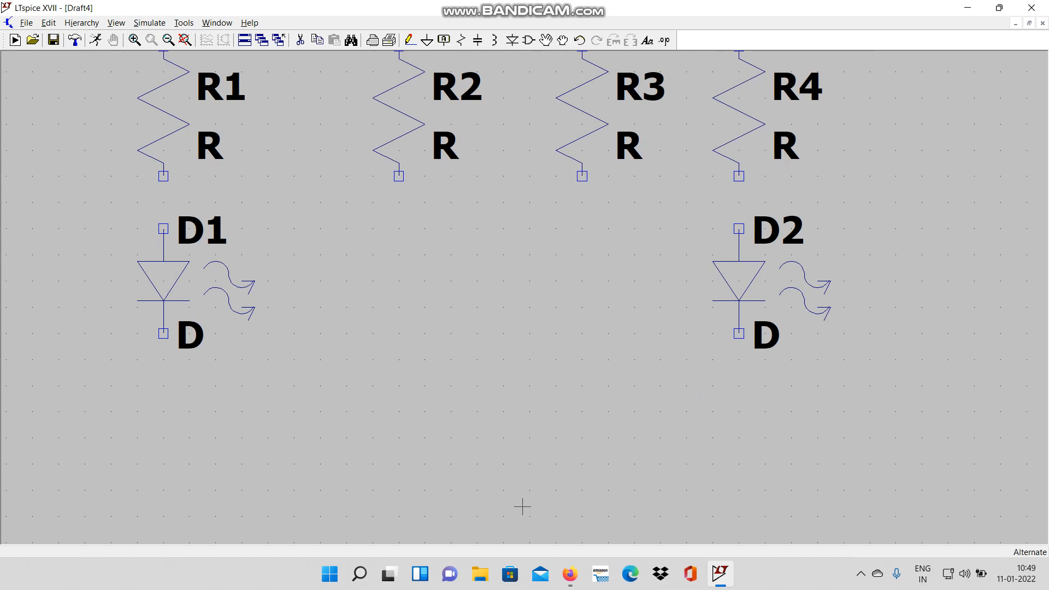
pyautogui.scroll(-4, 521, 506)
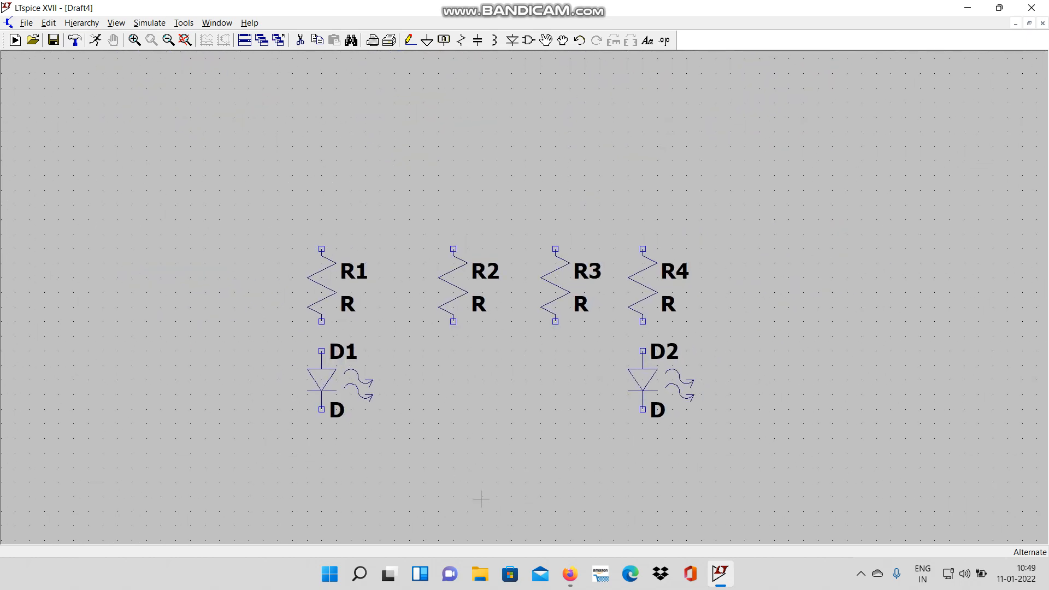
pyautogui.click(477, 44)
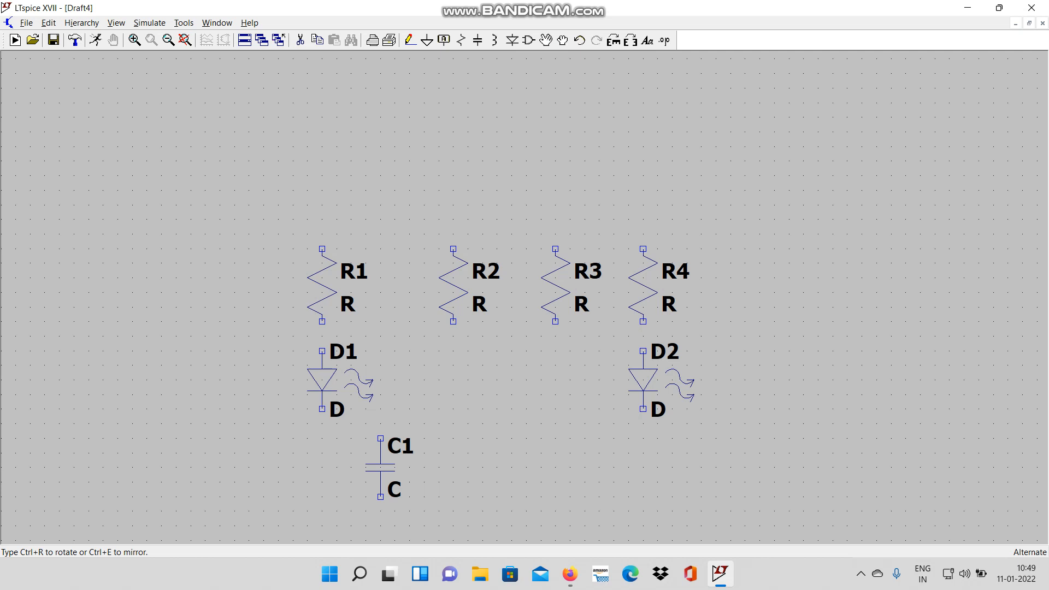
pyautogui.hotkey('ctrl', 'r')
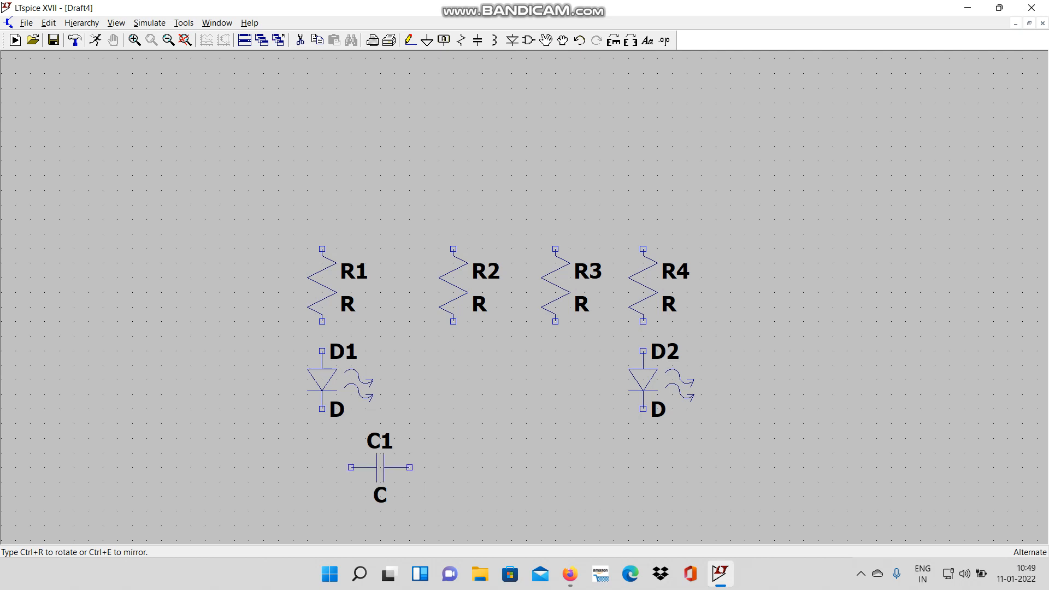
pyautogui.click(394, 467)
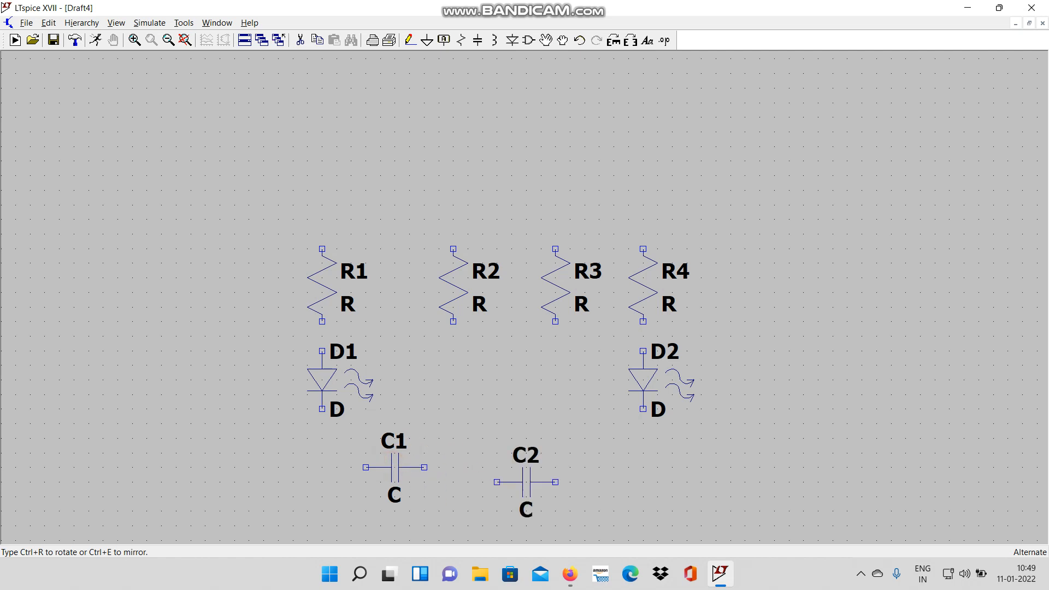
pyautogui.press('Escape')
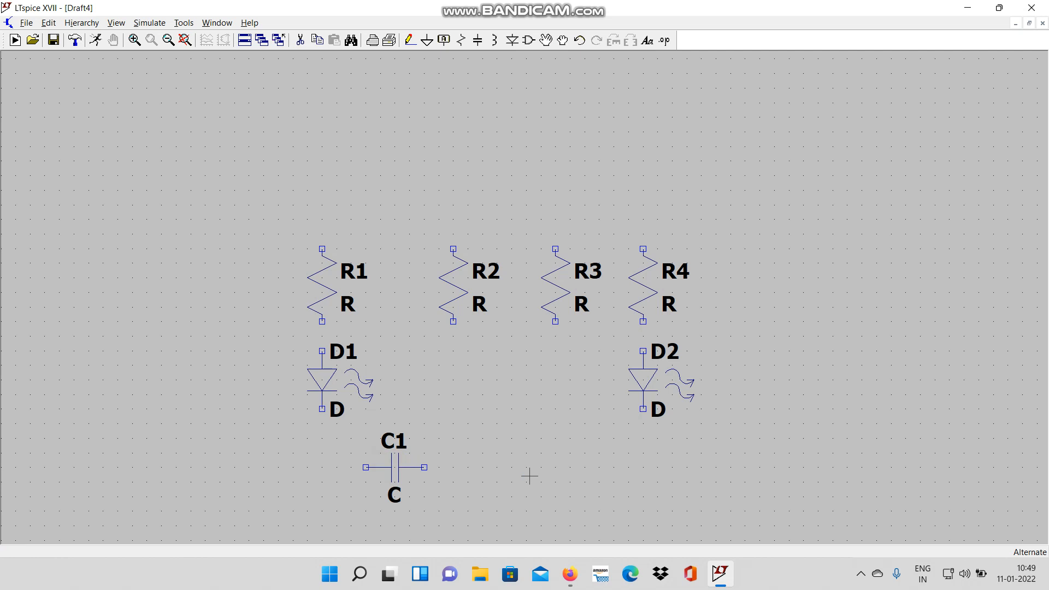
# Step: Place a second capacitor, rotated to horizontal, level with C1 and just below and to the left of LED D2
pyautogui.press('c')
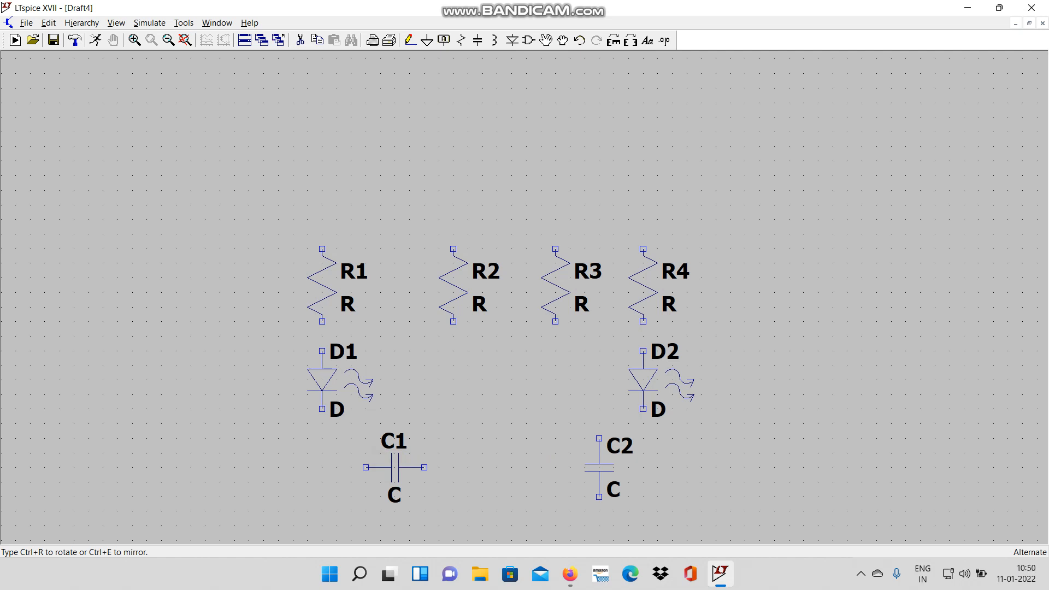
pyautogui.hotkey('ctrl', 'r')
pyautogui.click(599, 467)
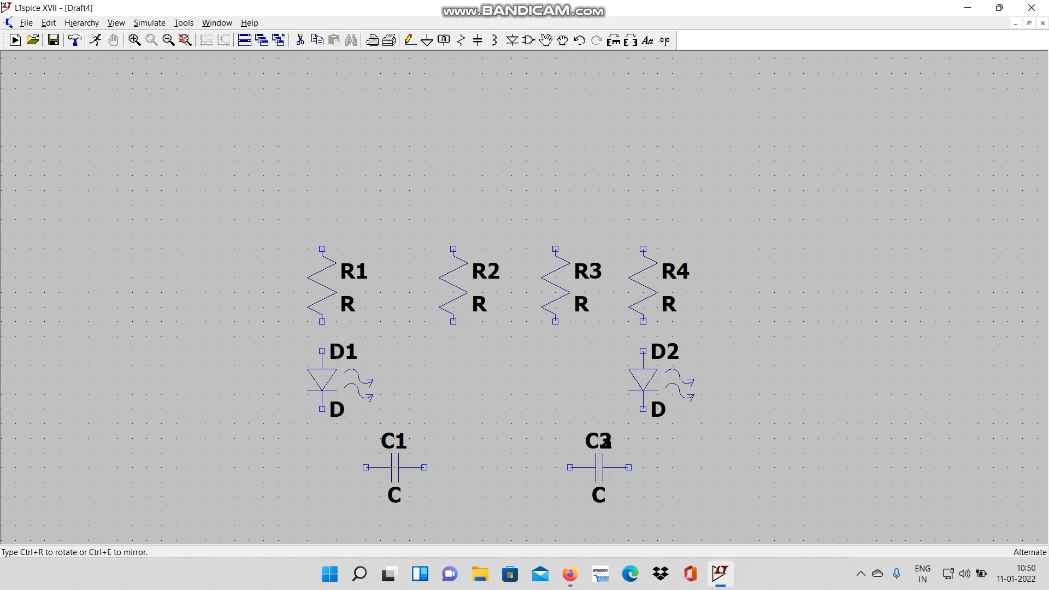
pyautogui.press('Escape')
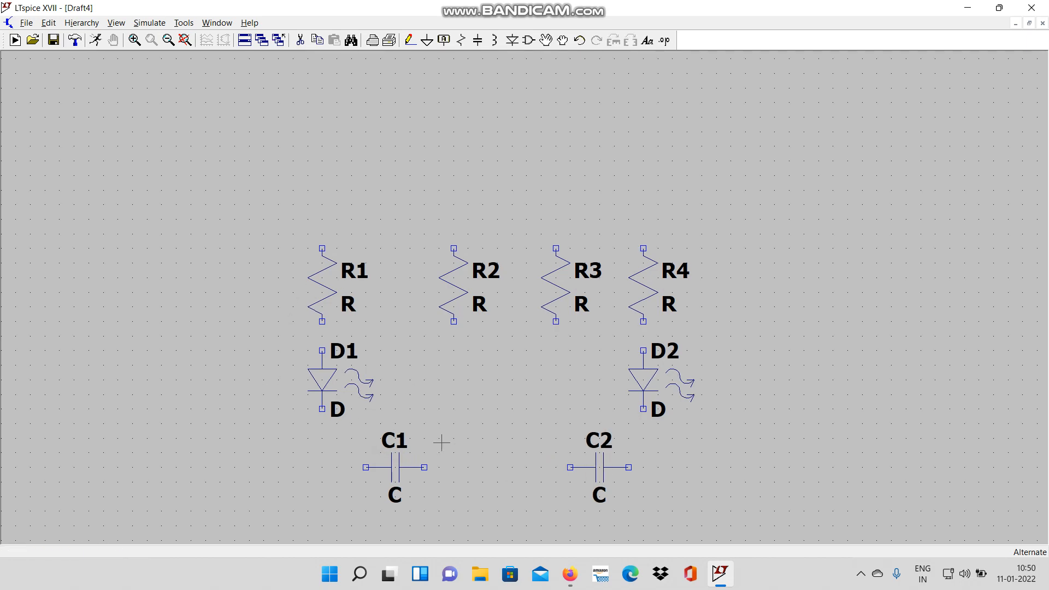
pyautogui.scroll(-3, 444, 454)
pyautogui.scroll(2, 487, 536)
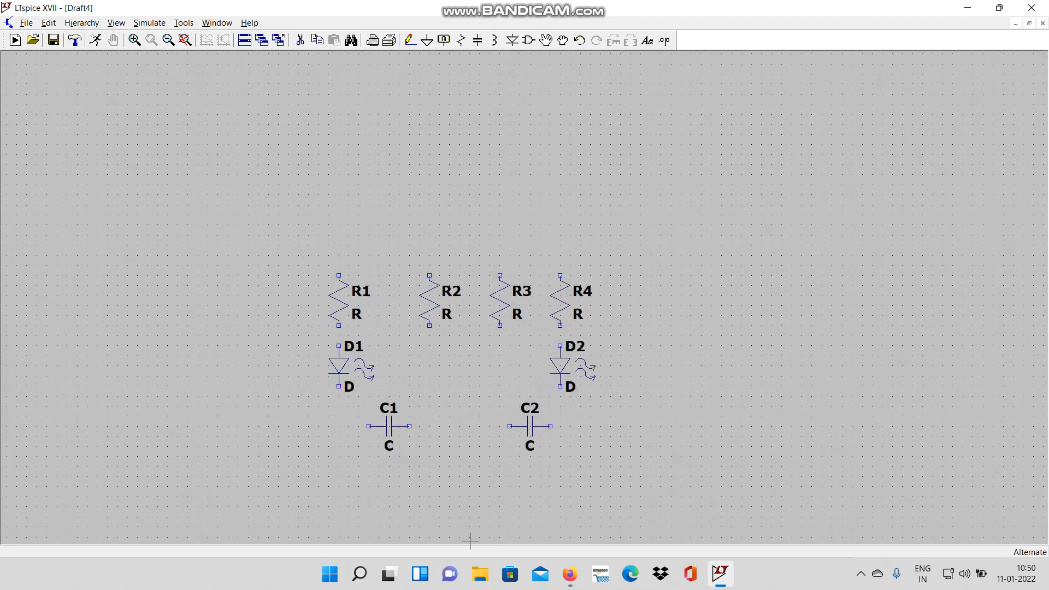
pyautogui.scroll(3, 470, 541)
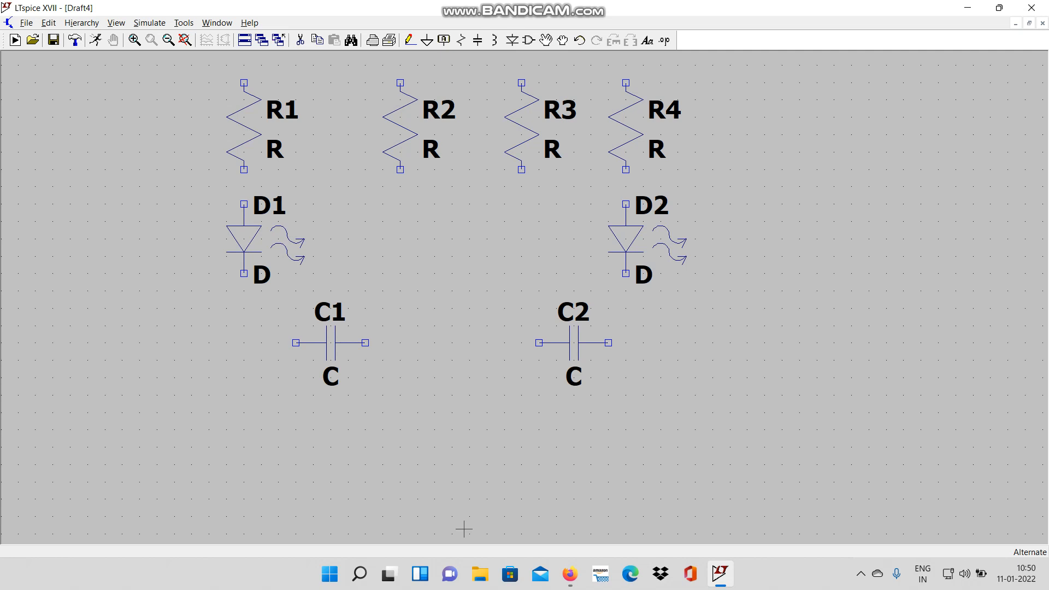
# Step: Place an NPN transistor, mirrored so its base faces inward, with its collector directly below LED D1
pyautogui.press('F2')
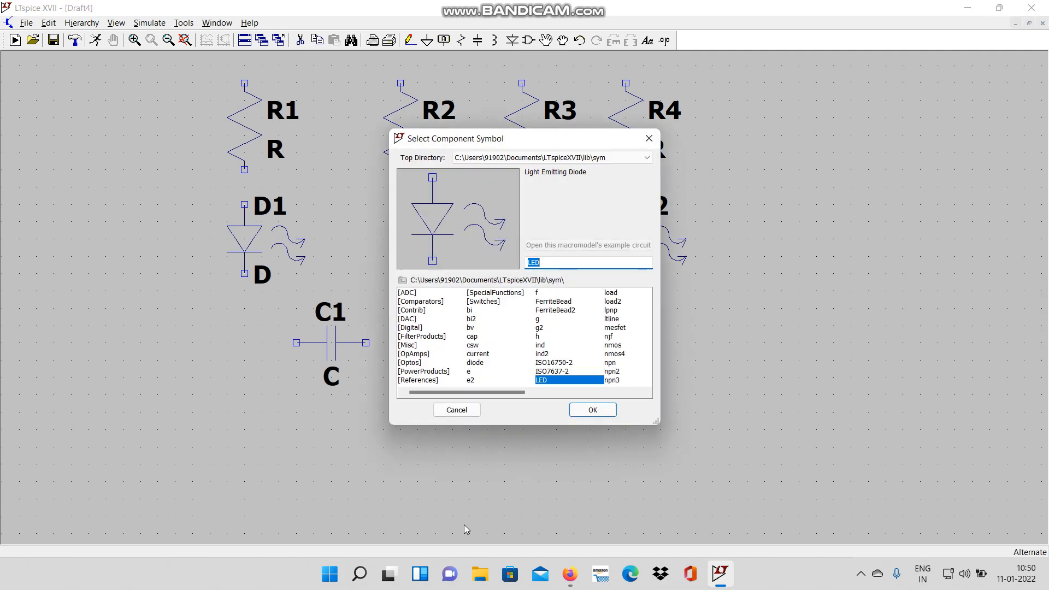
pyautogui.click(622, 364)
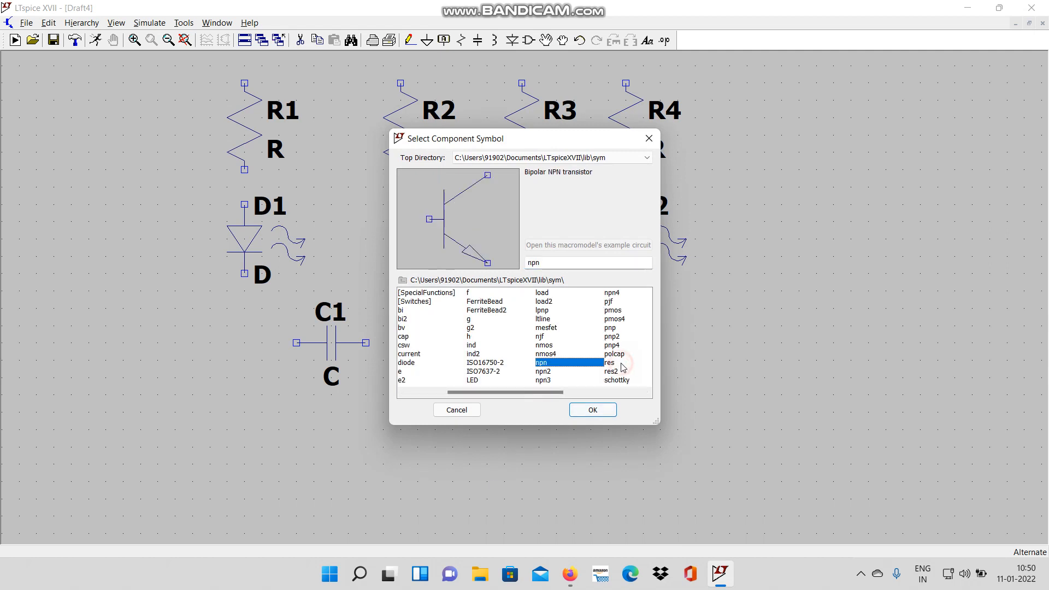
pyautogui.click(593, 410)
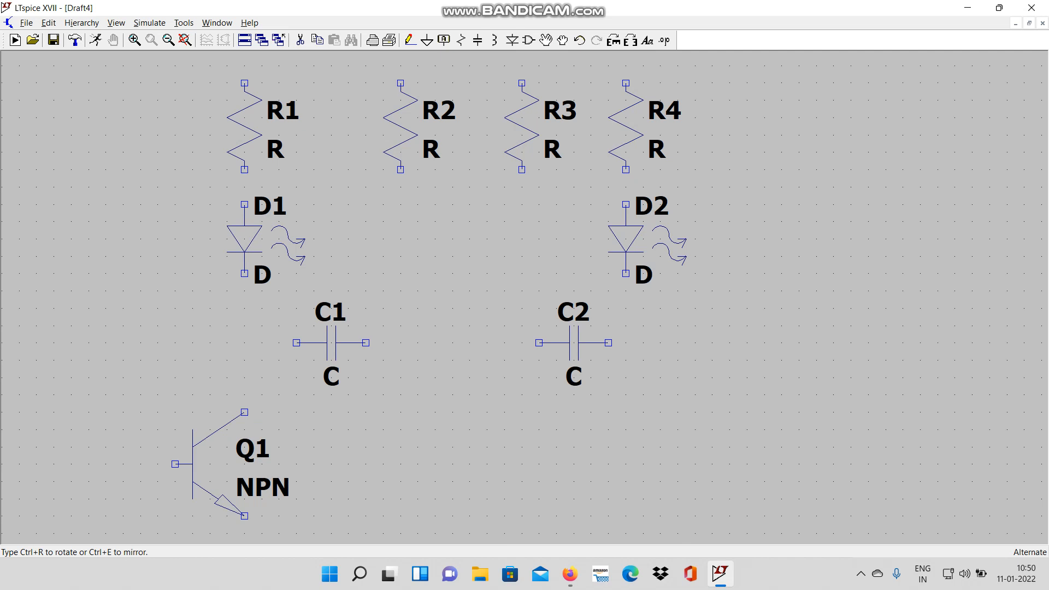
pyautogui.hotkey('ctrl', 'e')
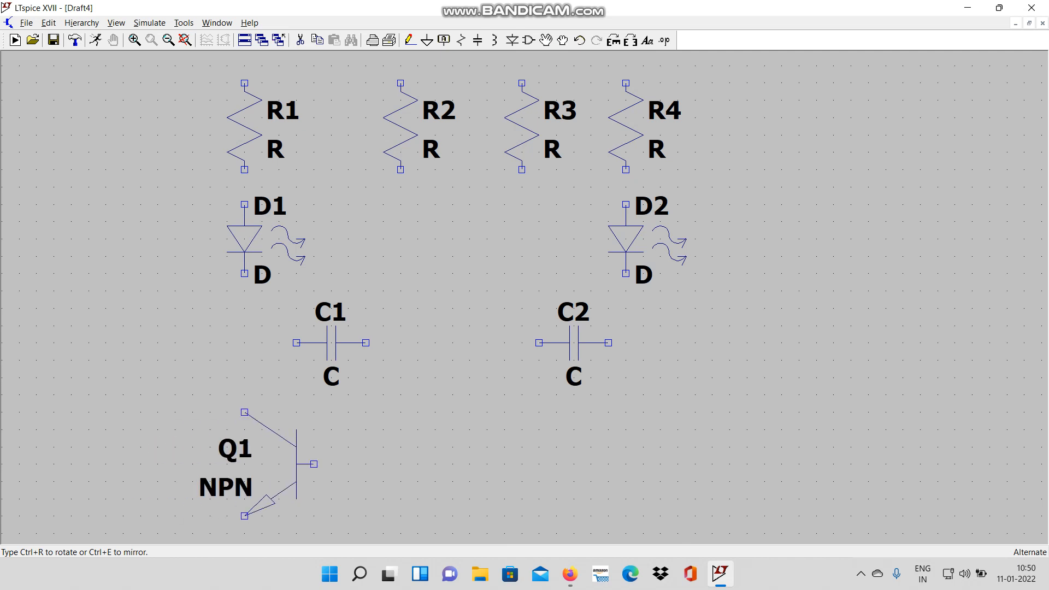
pyautogui.click(283, 468)
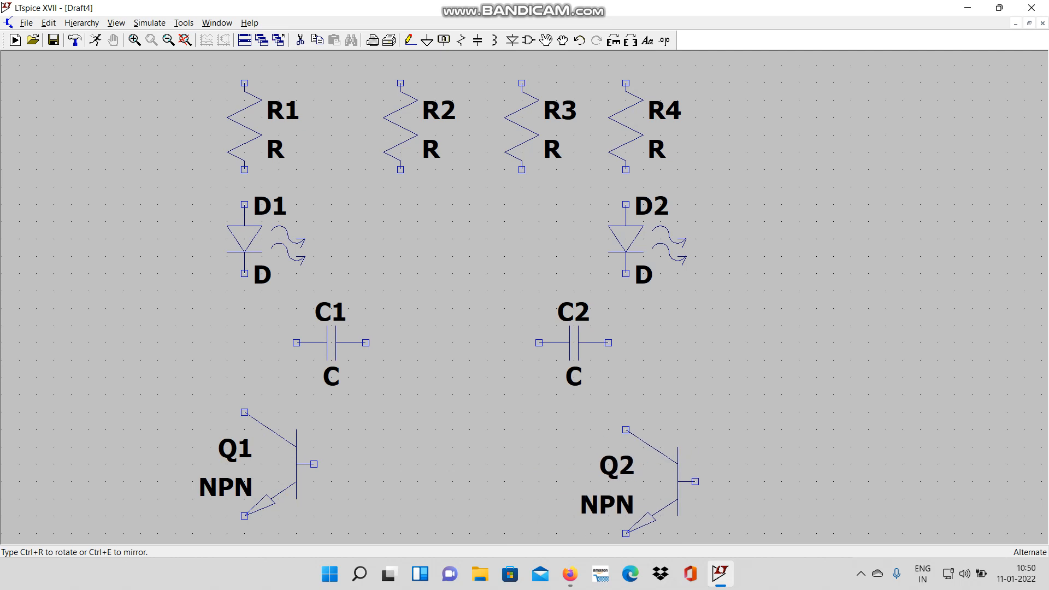
# Step: Place a second NPN transistor, mirrored back so its base faces Q1, with its collector directly below LED D2
pyautogui.hotkey('ctrl', 'e')
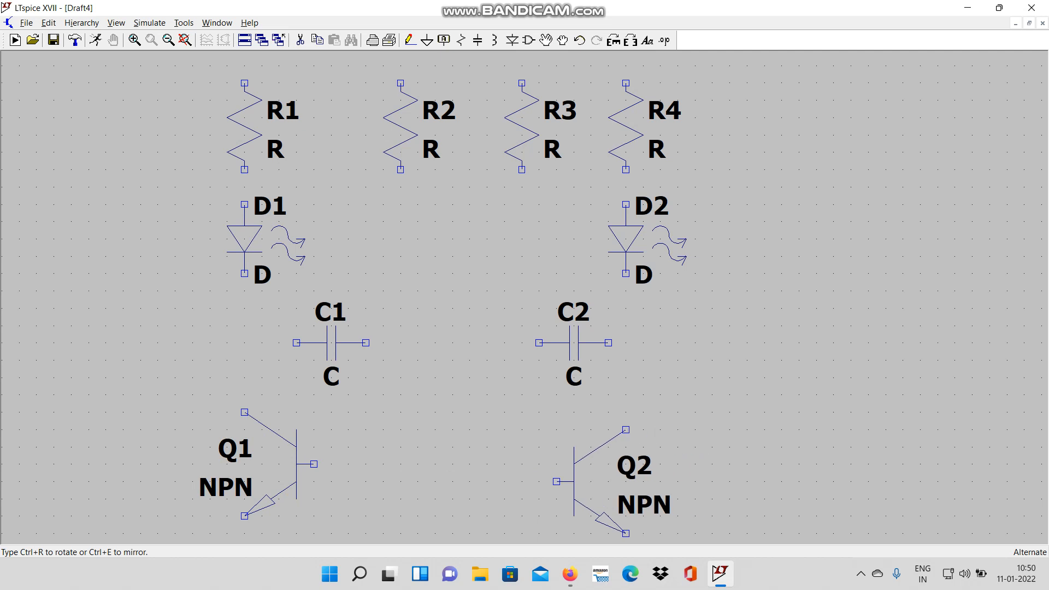
pyautogui.click(590, 481)
pyautogui.press('Escape')
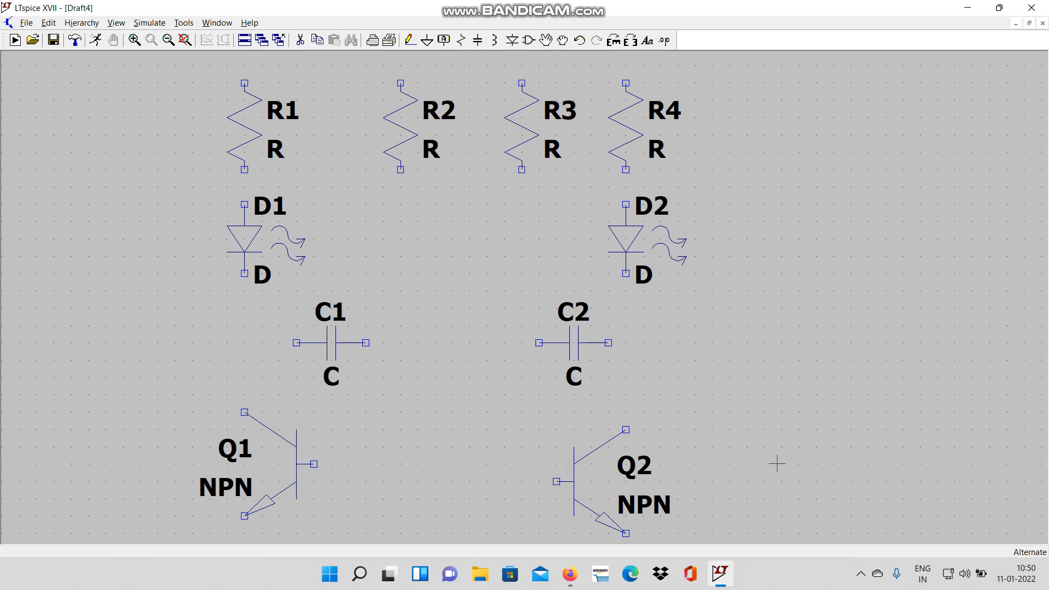
# Step: Place one voltage source, rotated 180 degrees so its positive terminal faces down, centrally above the resistor row between R2 and R3
pyautogui.scroll(1, 581, 445)
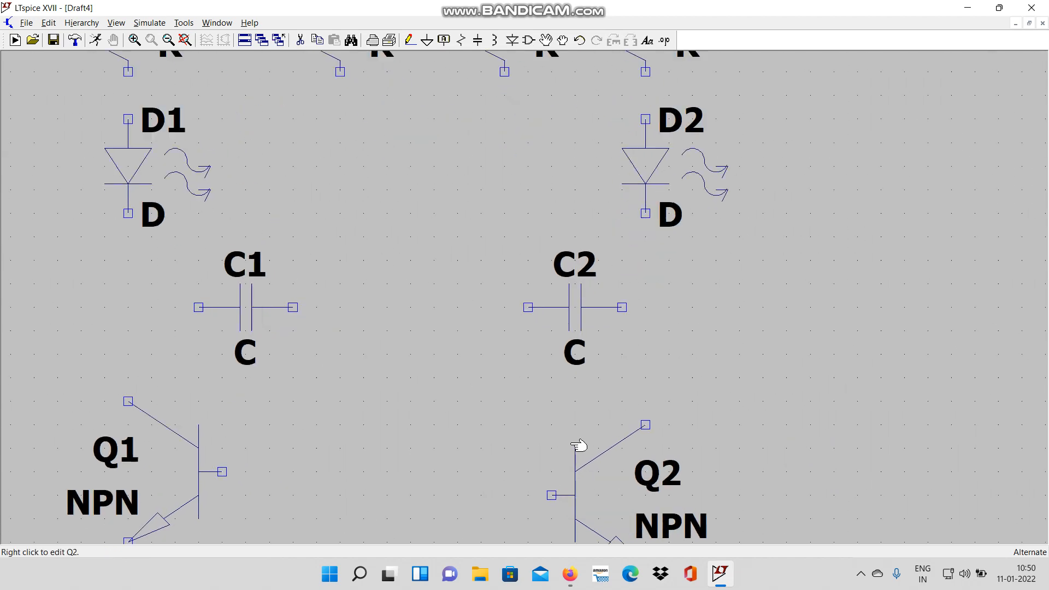
pyautogui.scroll(-4, 579, 445)
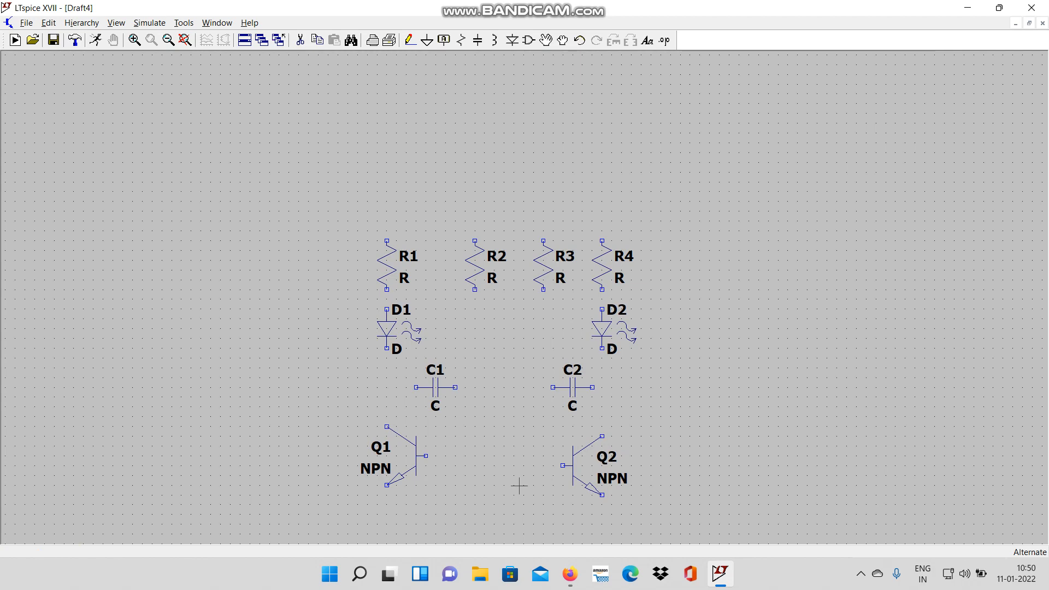
pyautogui.press('F2')
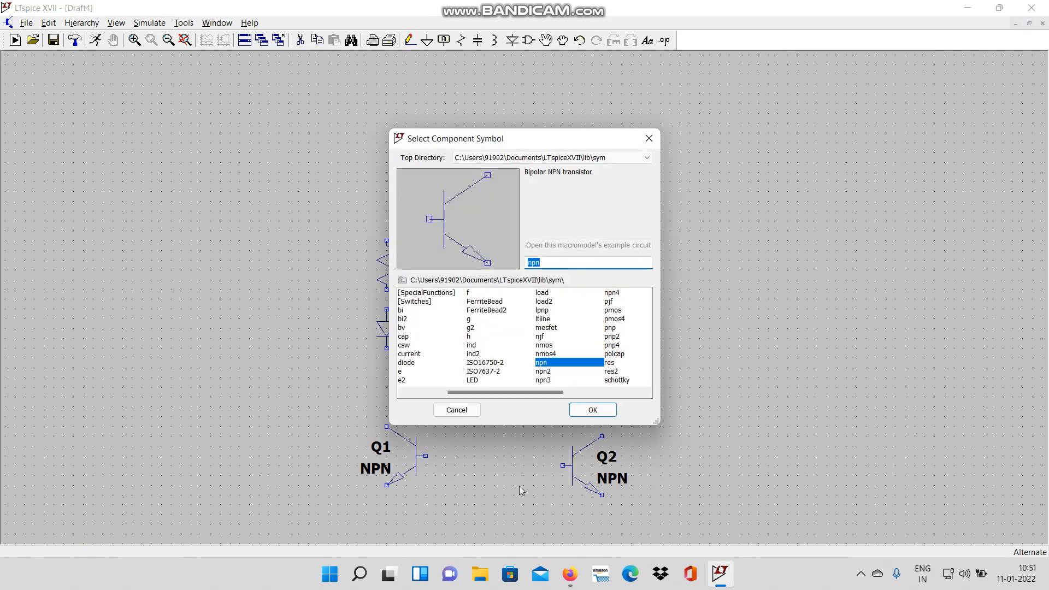
pyautogui.write('vol')
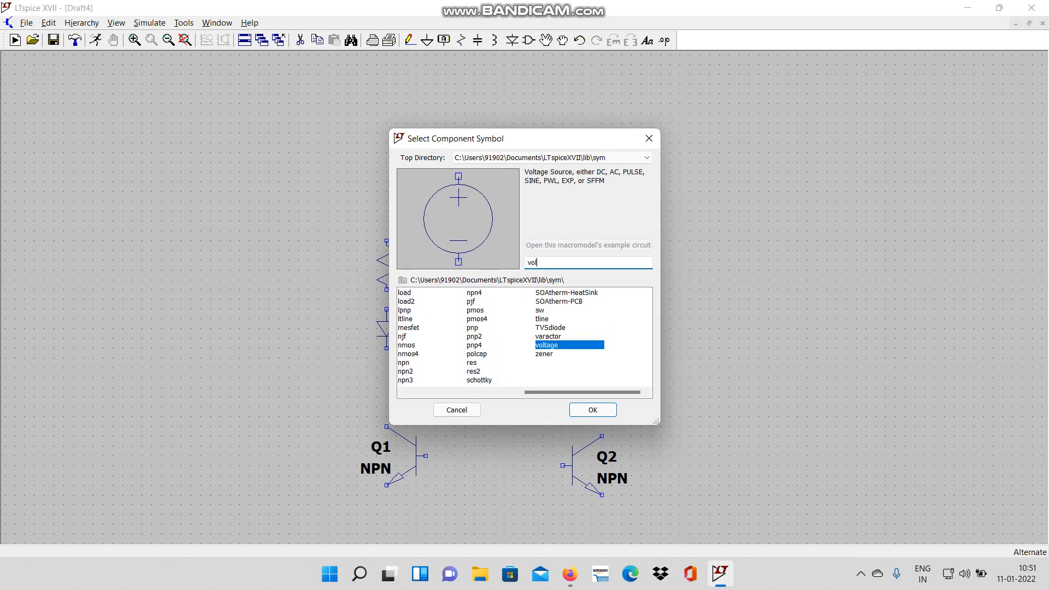
pyautogui.write('tage')
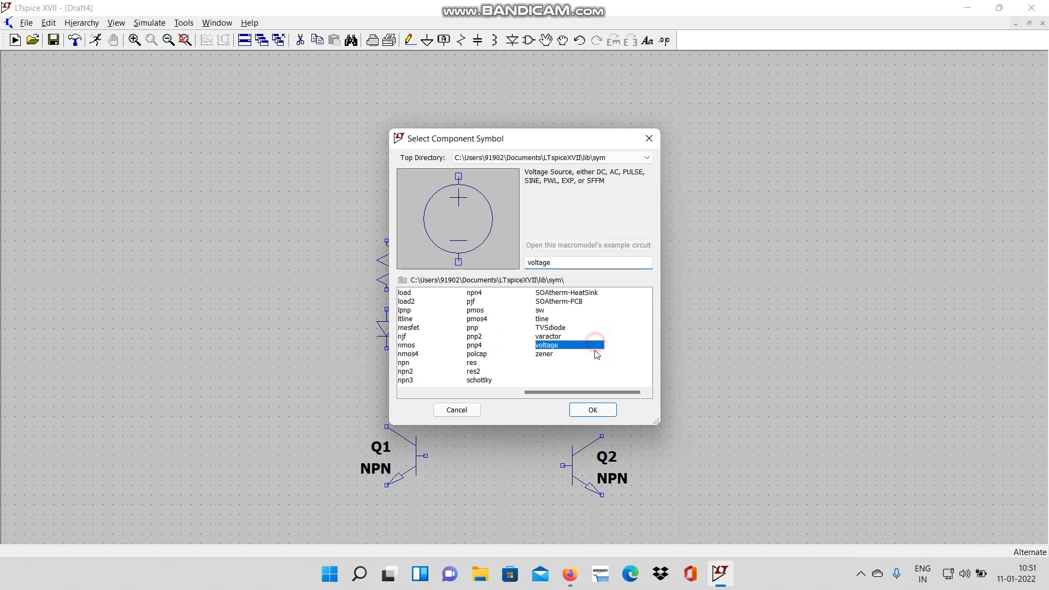
pyautogui.click(593, 410)
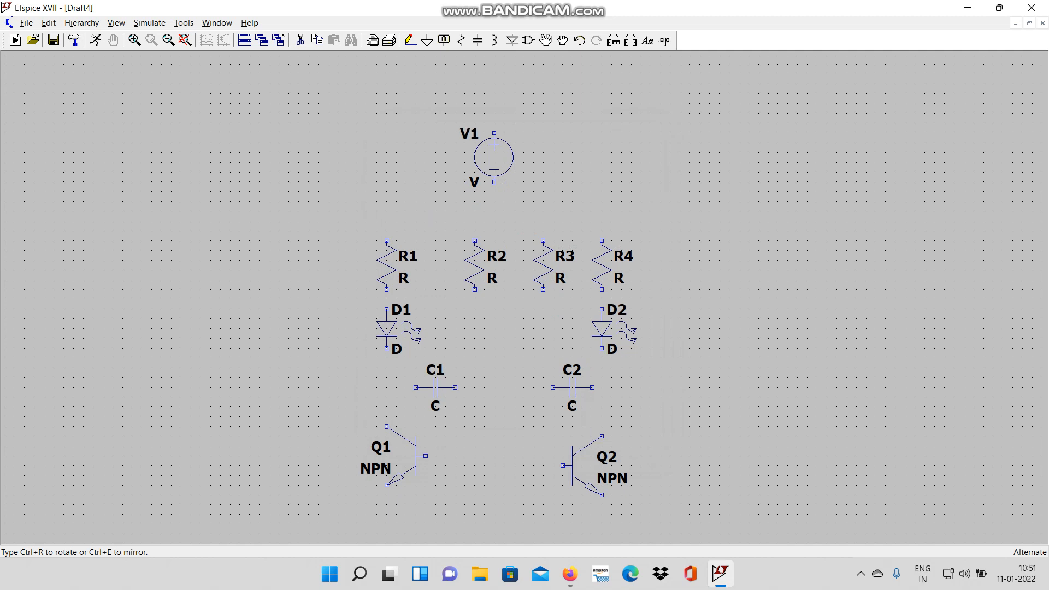
pyautogui.hotkey('ctrl', 'e')
pyautogui.hotkey('ctrl', 'e')
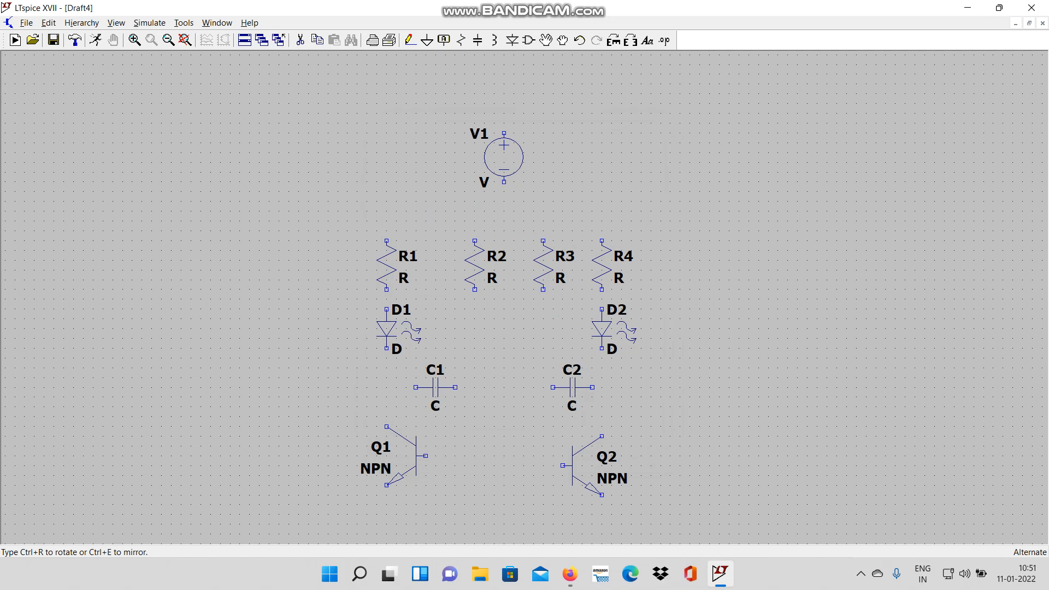
pyautogui.hotkey('ctrl', 'e')
pyautogui.hotkey('ctrl', 'e')
pyautogui.hotkey('ctrl', 'r')
pyautogui.hotkey('ctrl', 'r')
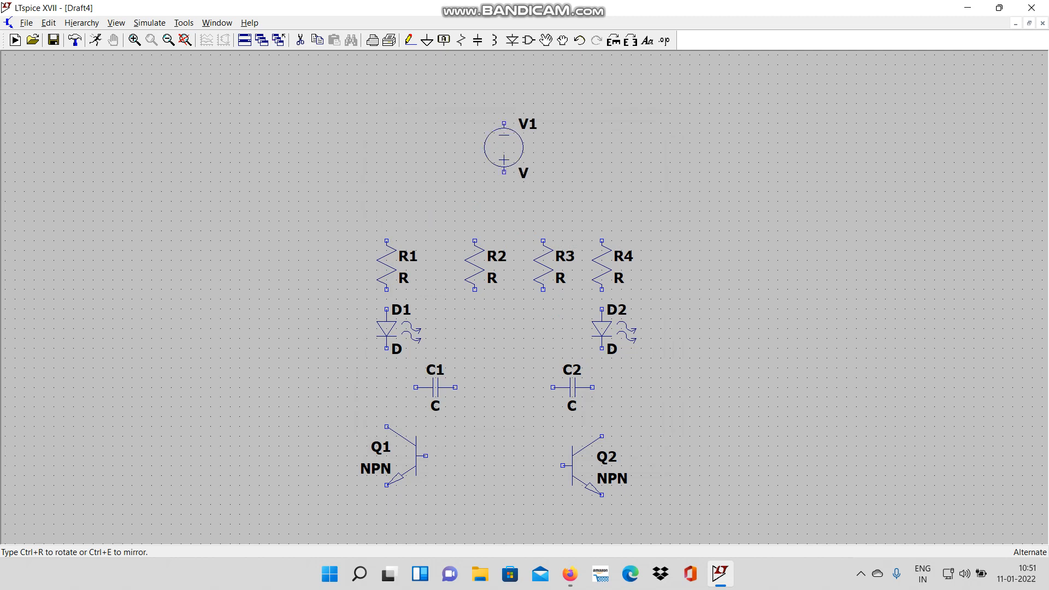
pyautogui.click(514, 158)
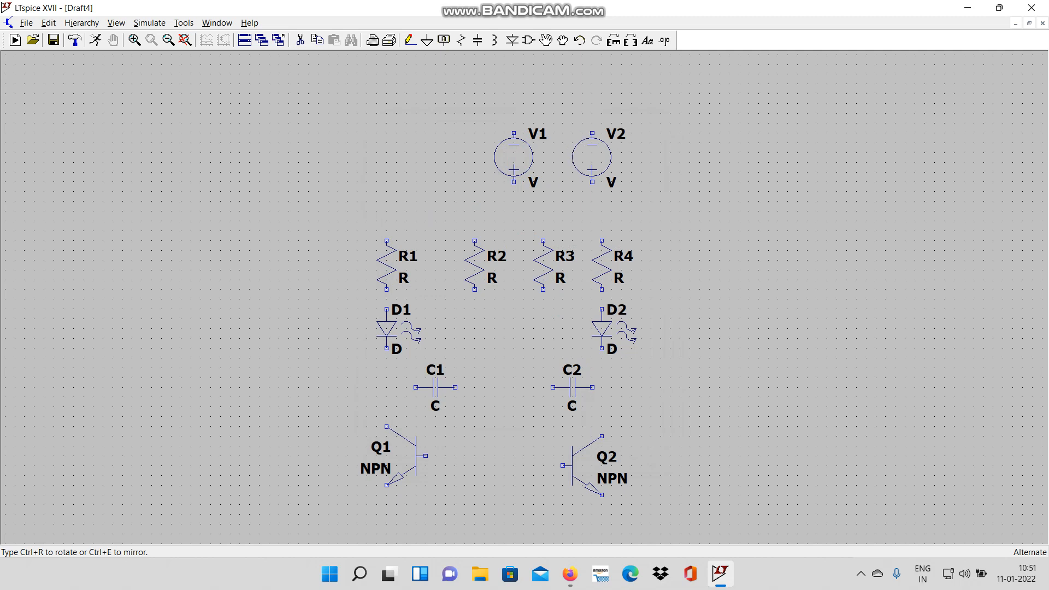
pyautogui.press('Escape')
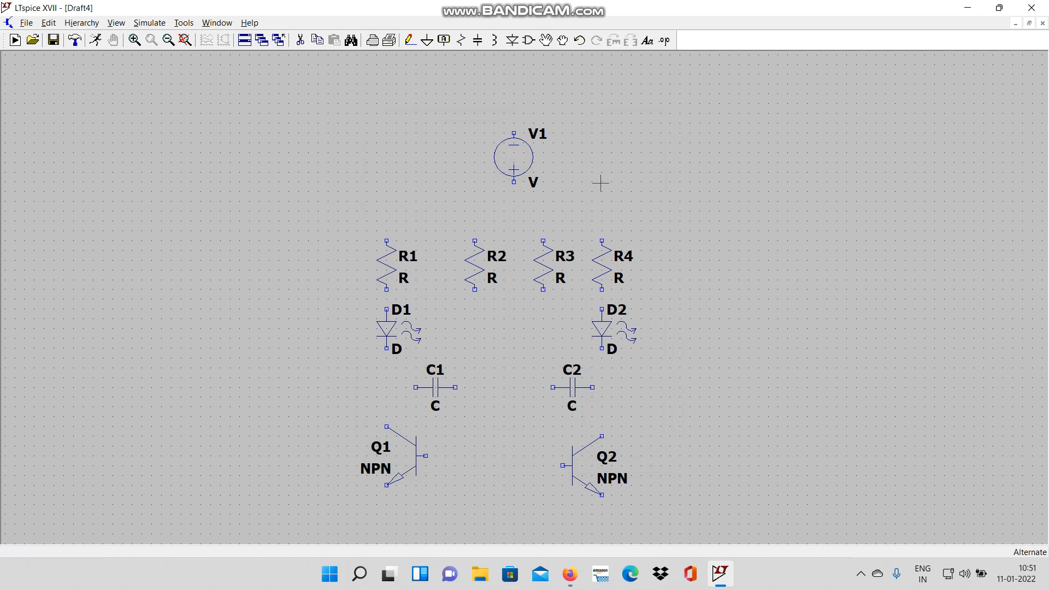
# Step: Draw a supply rail wire from the upper end of R1, above the resistor row, to the upper end of R4
pyautogui.click(410, 40)
pyautogui.click(386, 241)
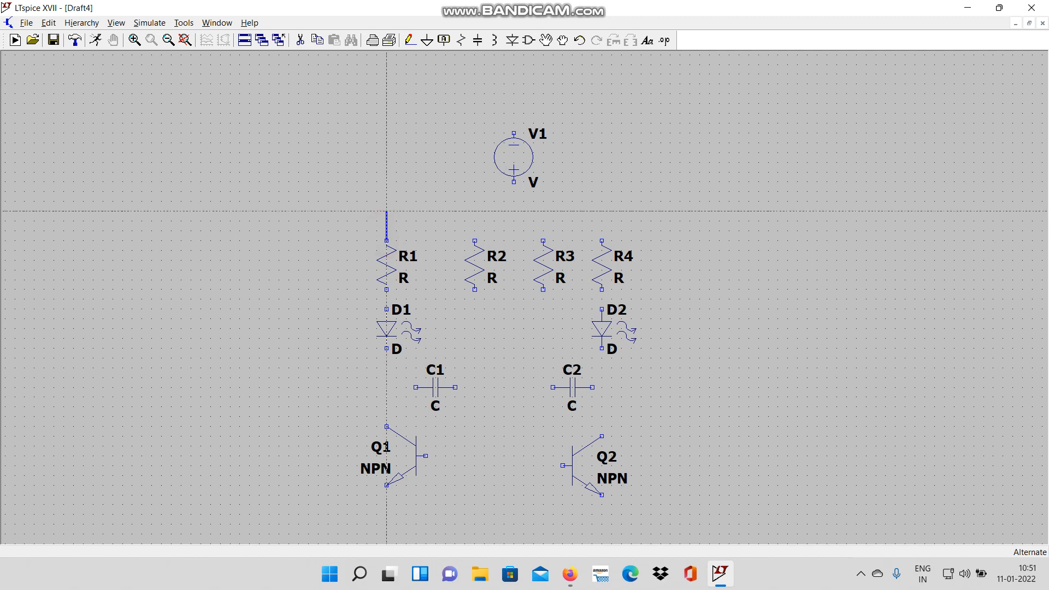
pyautogui.click(387, 211)
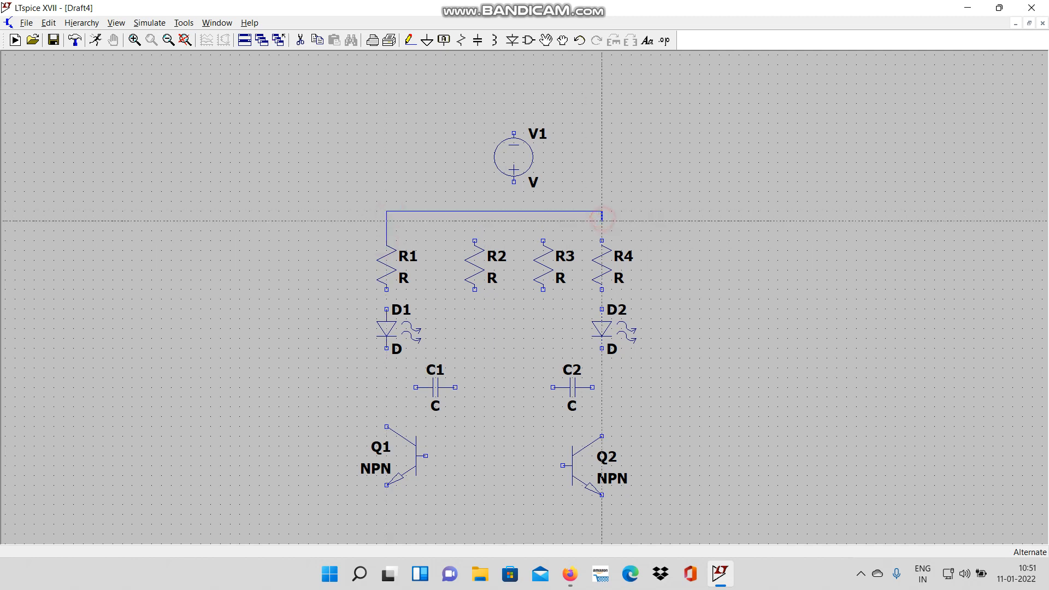
pyautogui.click(601, 241)
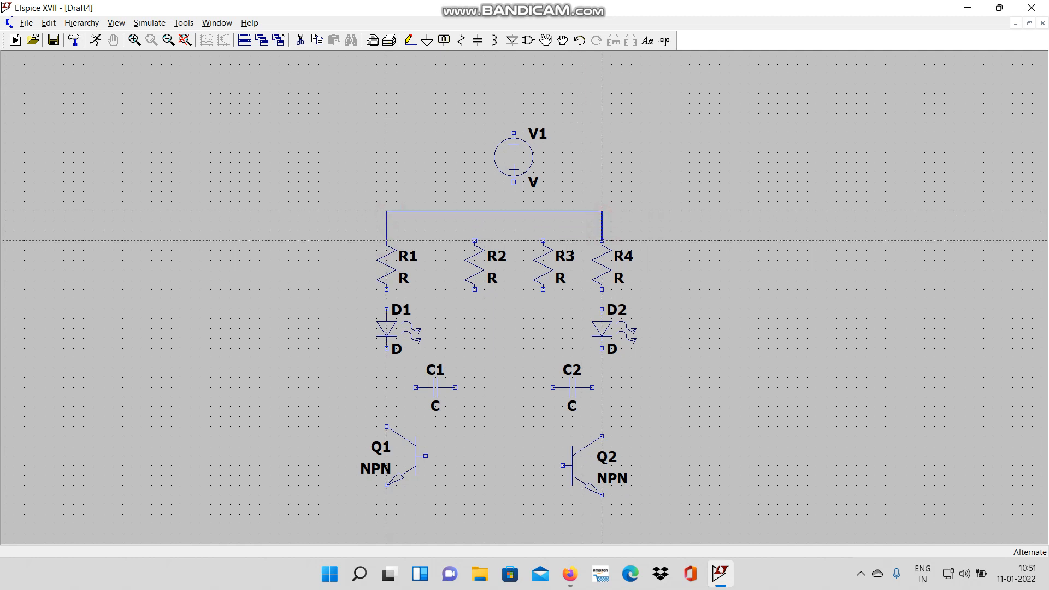
# Step: Wire the upper ends of R3 and R2 and the positive terminal of V1 to the supply rail
pyautogui.click(543, 241)
pyautogui.click(543, 211)
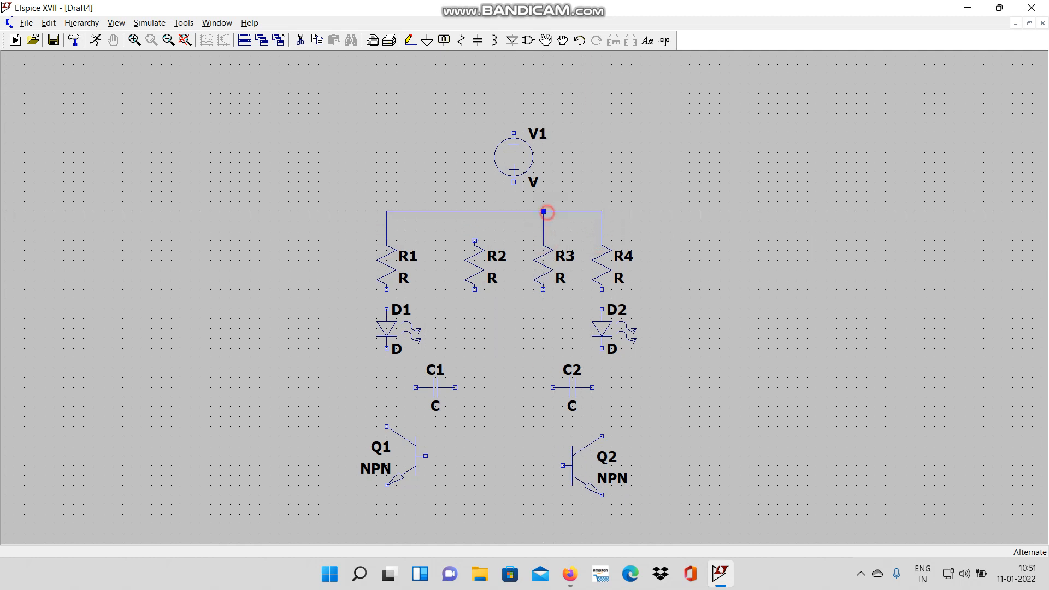
pyautogui.click(474, 240)
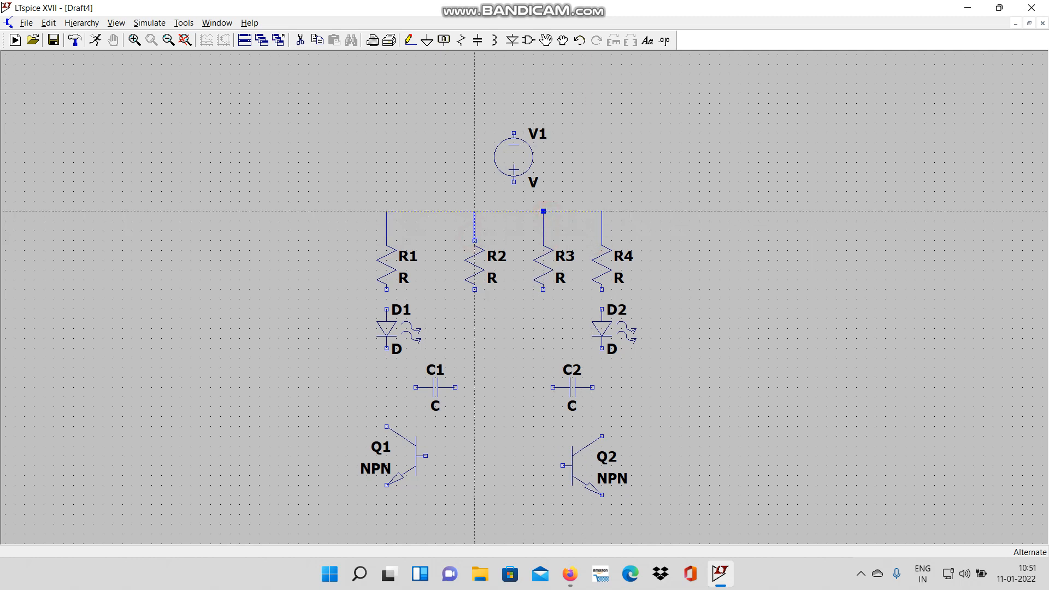
pyautogui.click(474, 211)
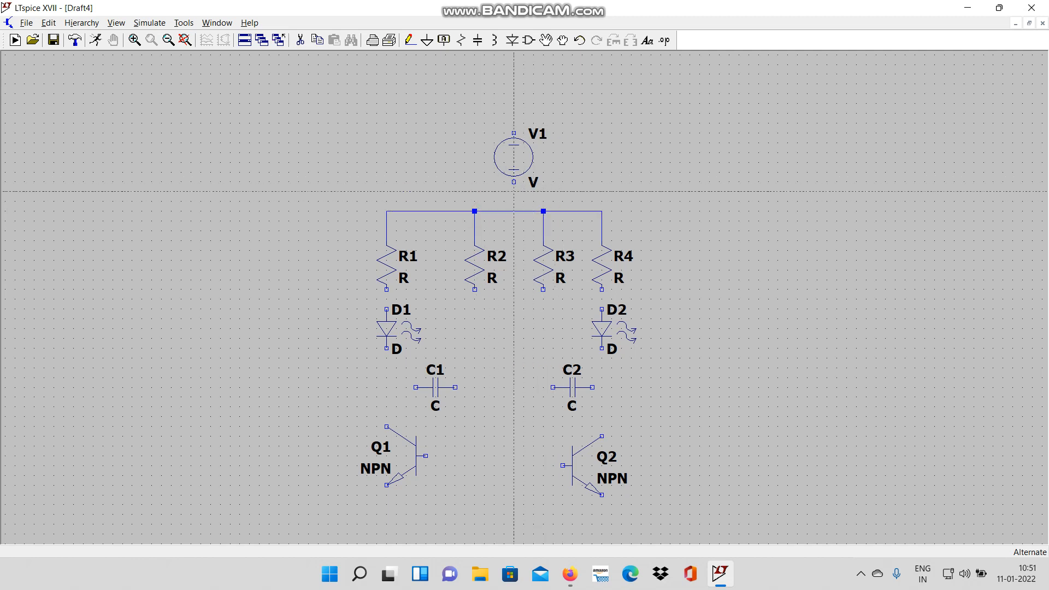
pyautogui.click(514, 182)
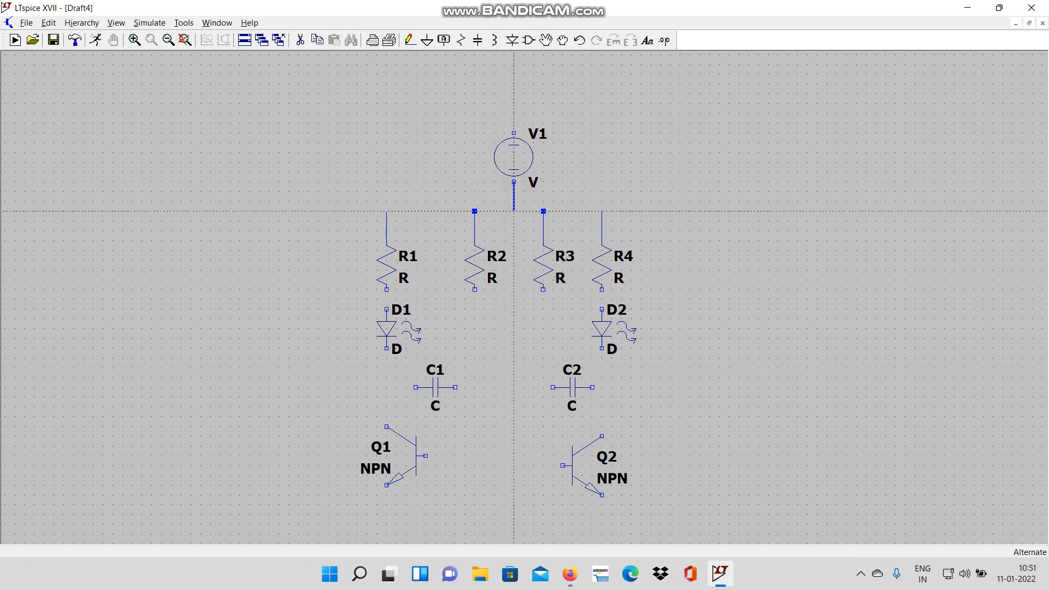
pyautogui.click(514, 211)
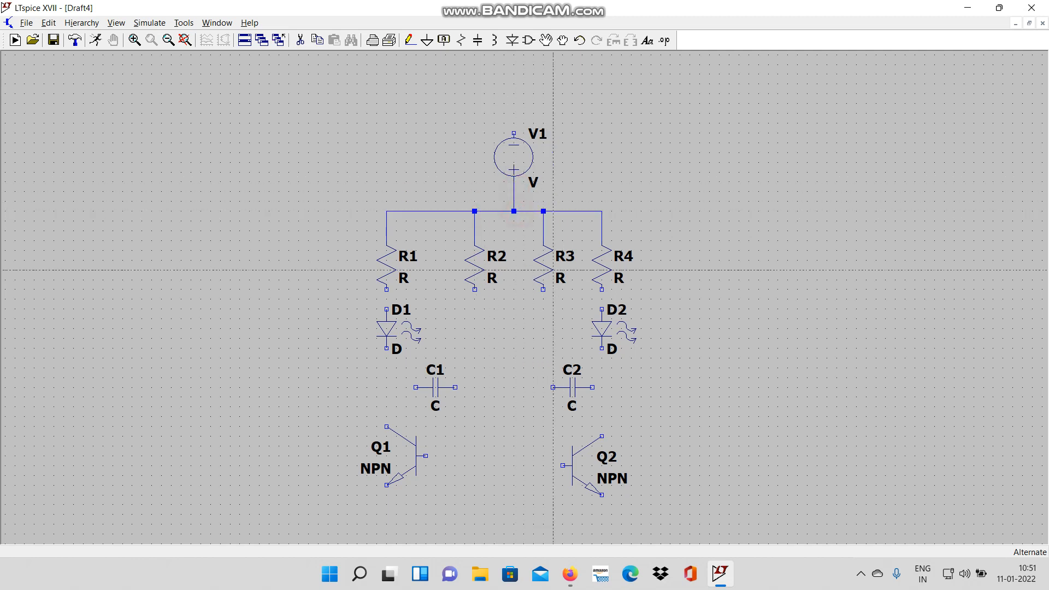
# Step: Wire the lower end of R1 to the anode of D1 and the lower end of R4 to the anode of D2
pyautogui.click(386, 290)
pyautogui.click(386, 310)
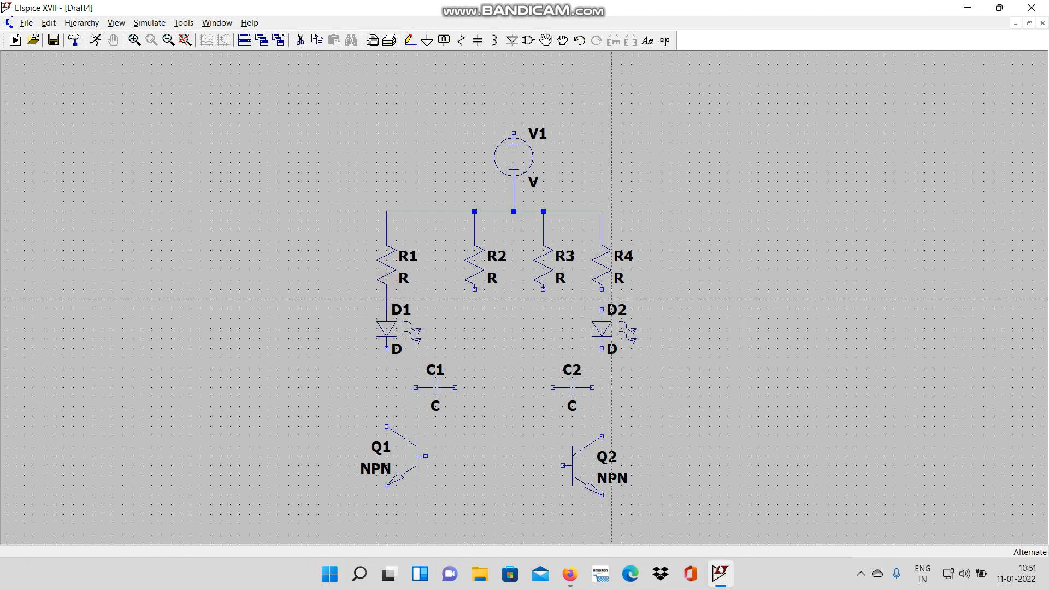
pyautogui.click(601, 309)
pyautogui.click(602, 290)
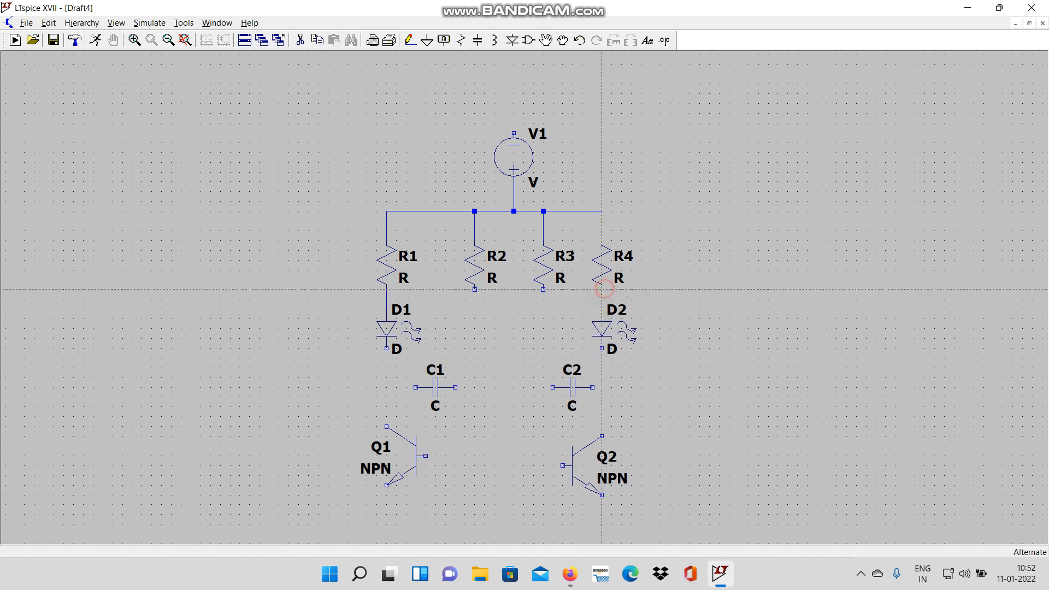
# Step: Wire the cathode of D2 straight down and across to the right terminal of C2
pyautogui.click(601, 348)
pyautogui.click(601, 387)
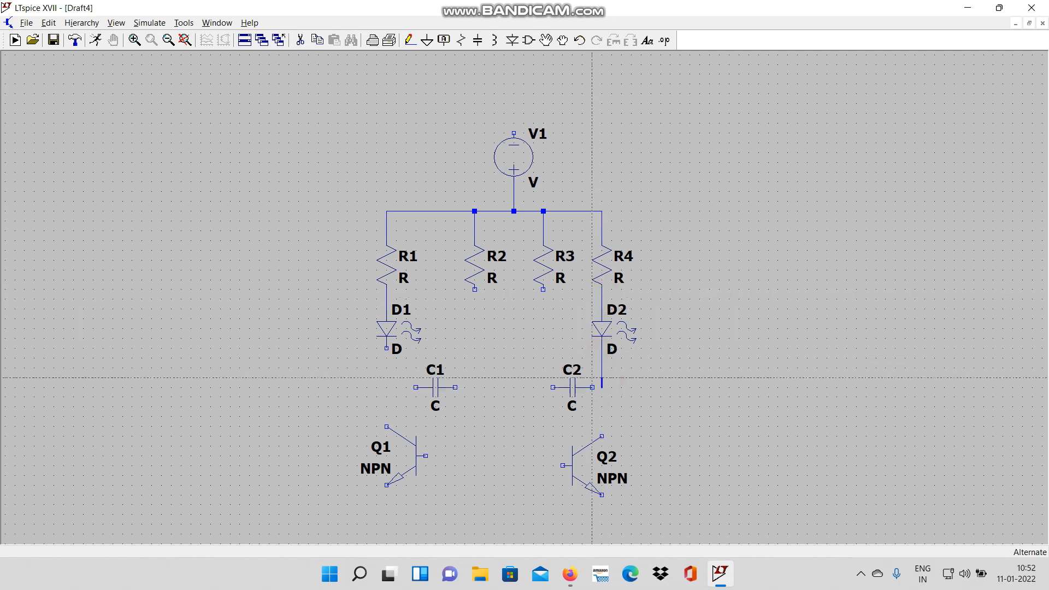
pyautogui.click(591, 388)
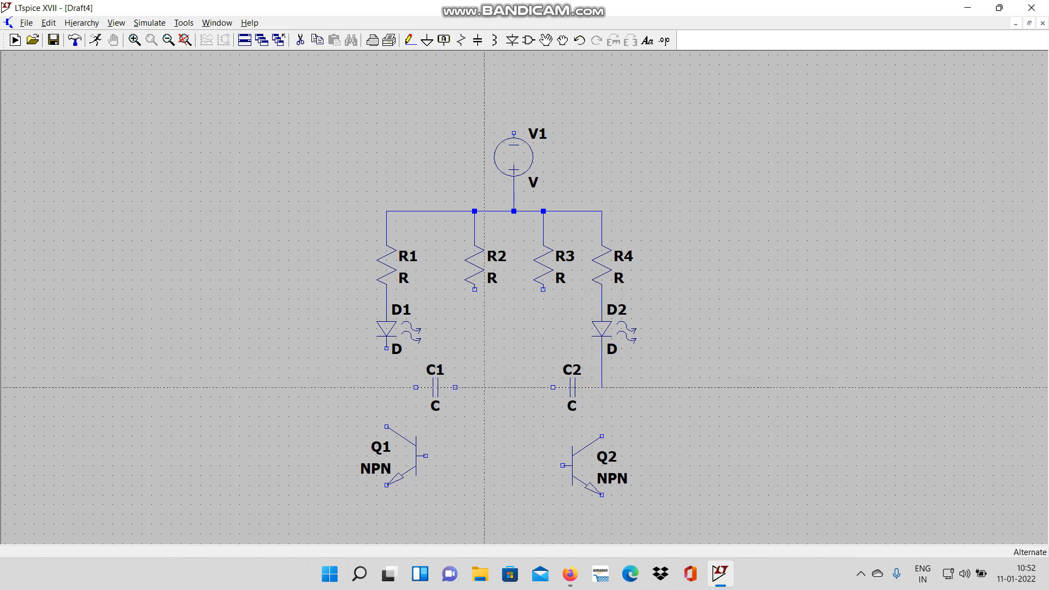
# Step: Wire the lower end of R2 straight down and across to the right terminal of C1
pyautogui.click(475, 289)
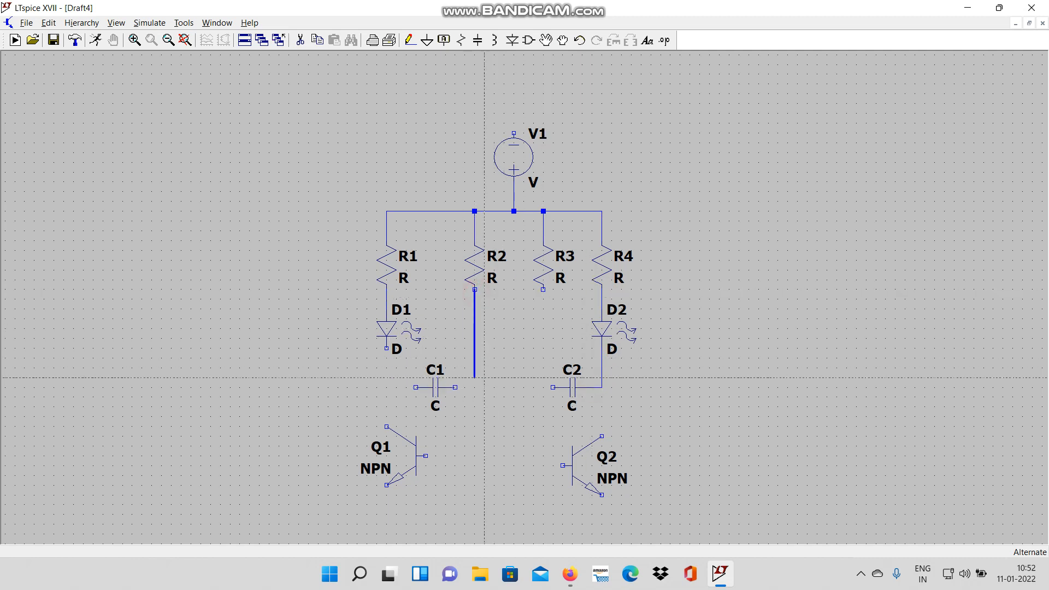
pyautogui.click(475, 388)
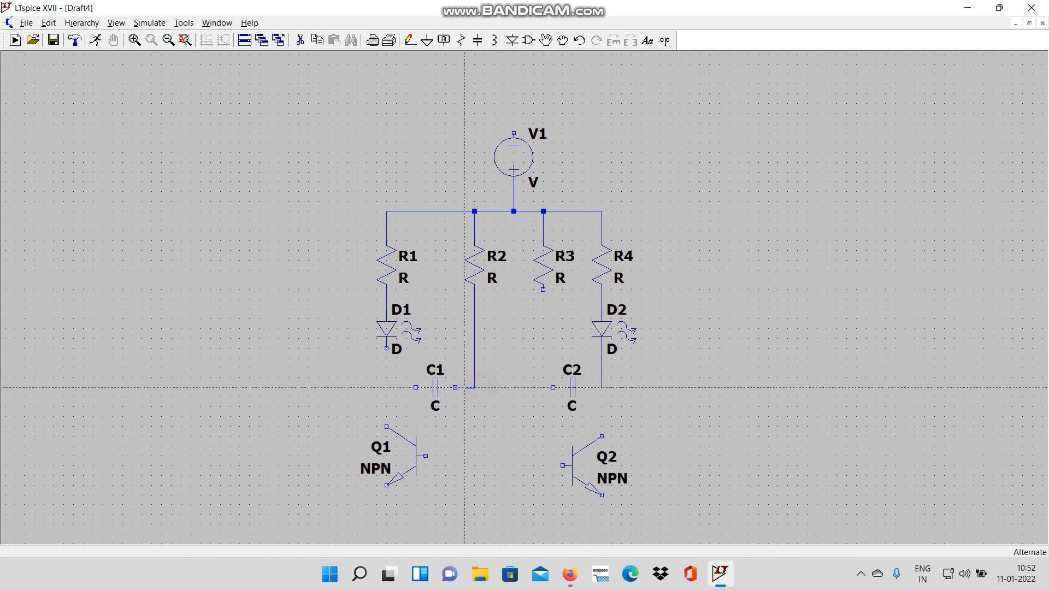
pyautogui.click(455, 387)
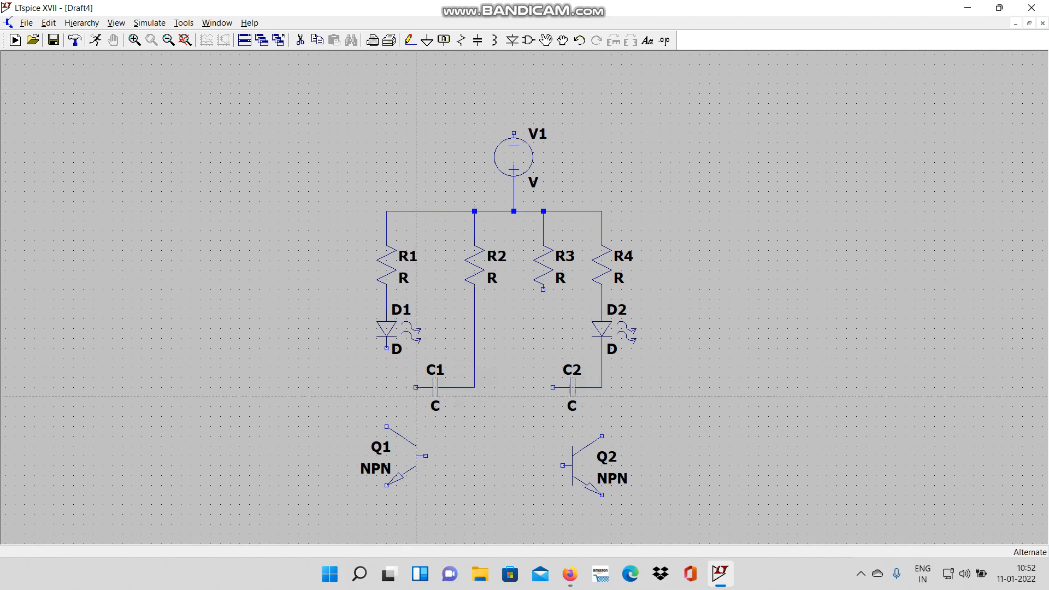
# Step: Wire the left terminal of C1 into a vertical wire joining the cathode of D1 to the collector of Q1
pyautogui.click(416, 389)
pyautogui.press('Escape')
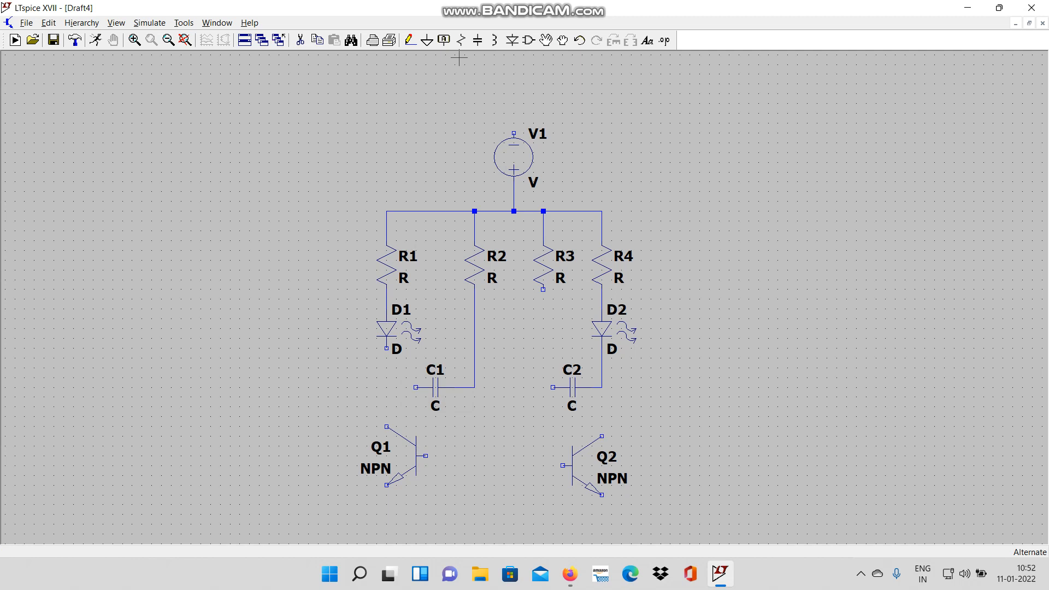
pyautogui.click(410, 40)
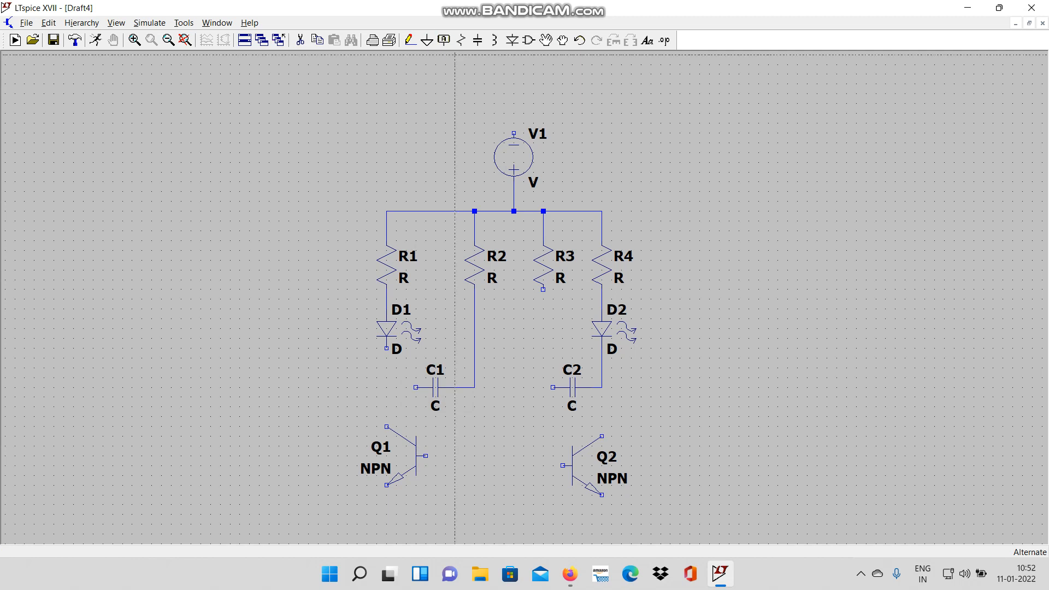
pyautogui.click(416, 388)
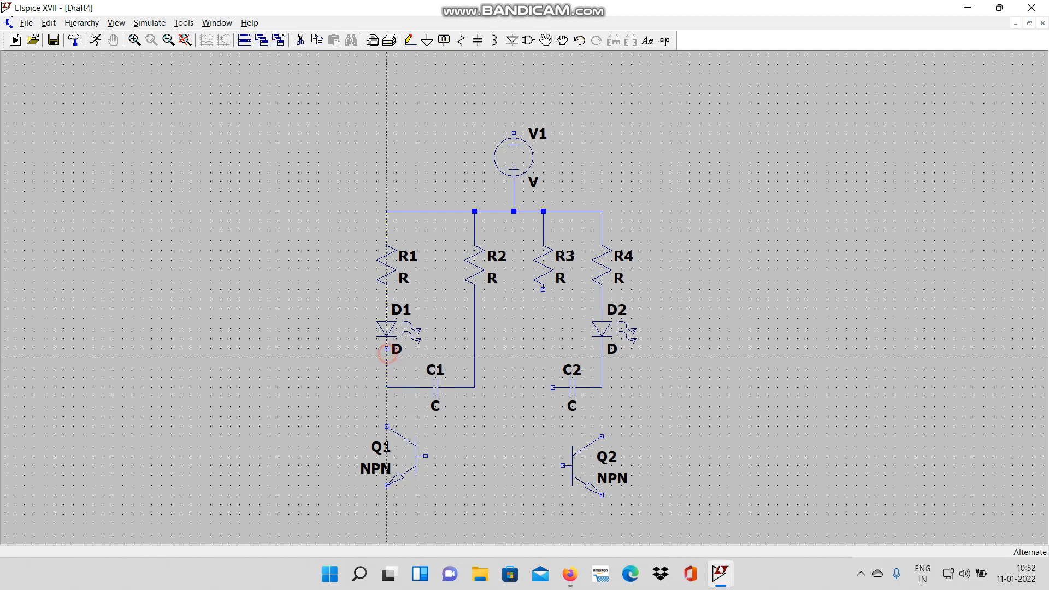
pyautogui.click(387, 348)
pyautogui.click(386, 348)
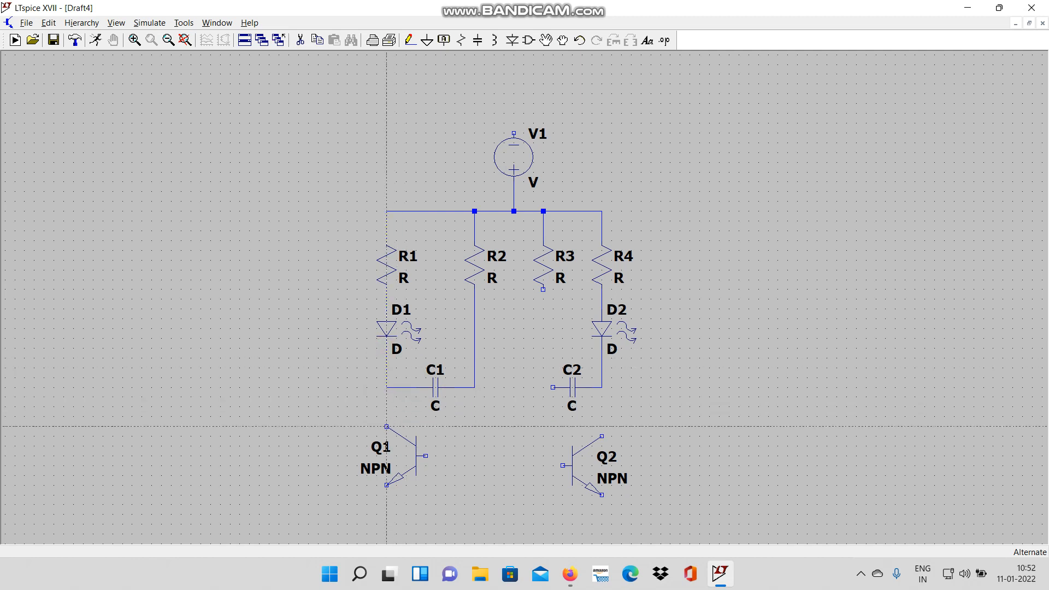
pyautogui.click(386, 425)
pyautogui.click(387, 388)
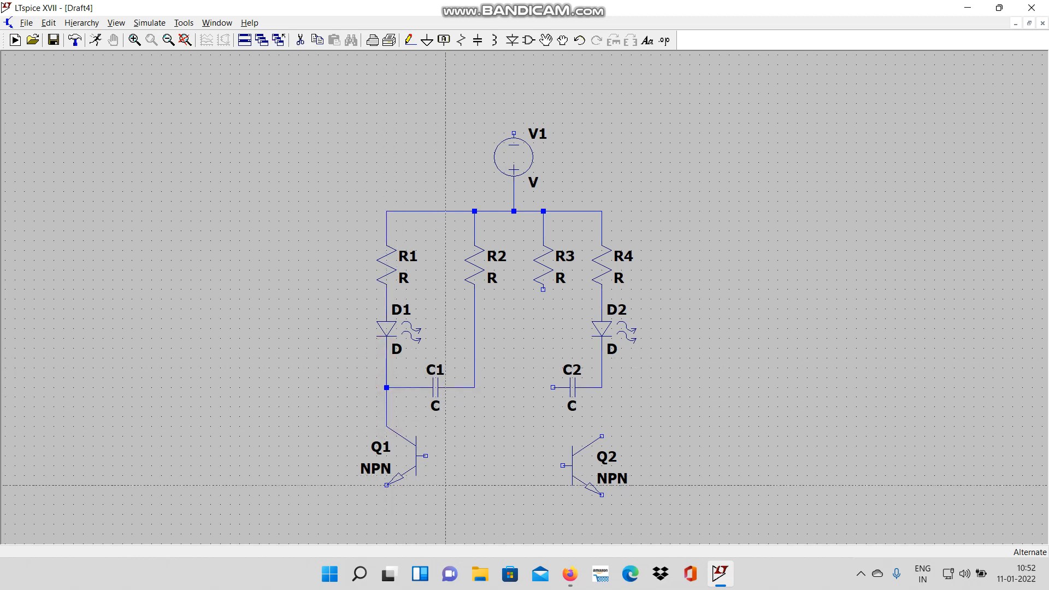
# Step: Wire the emitter of Q1 down and across beneath the transistors to the emitter of Q2
pyautogui.click(386, 485)
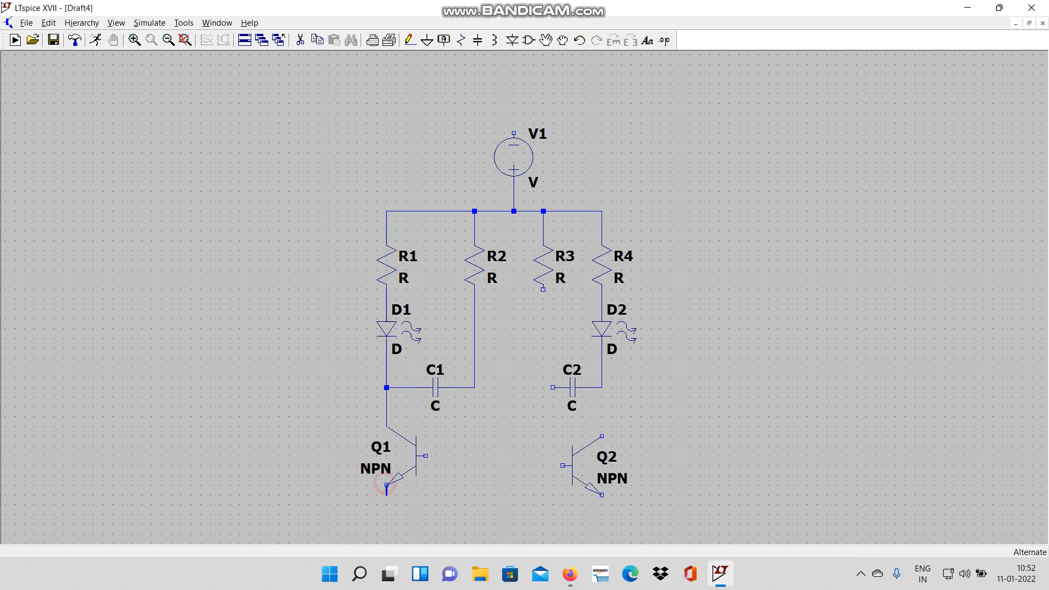
pyautogui.click(386, 524)
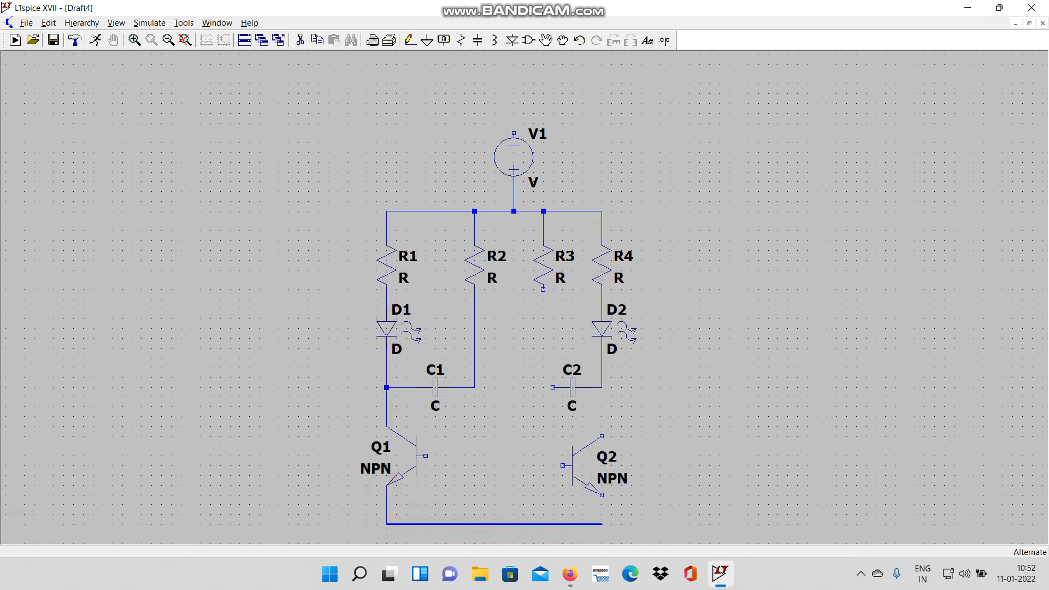
pyautogui.click(602, 495)
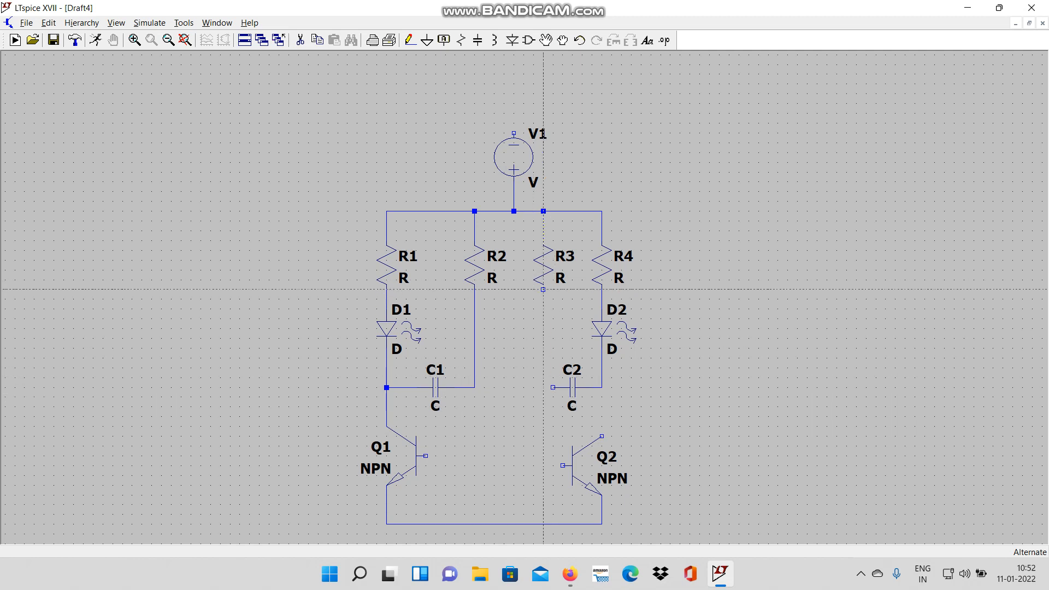
# Step: Wire the lower end of R3 to the left terminal of C2 and on down and across to the base of Q1
pyautogui.click(543, 289)
pyautogui.click(553, 388)
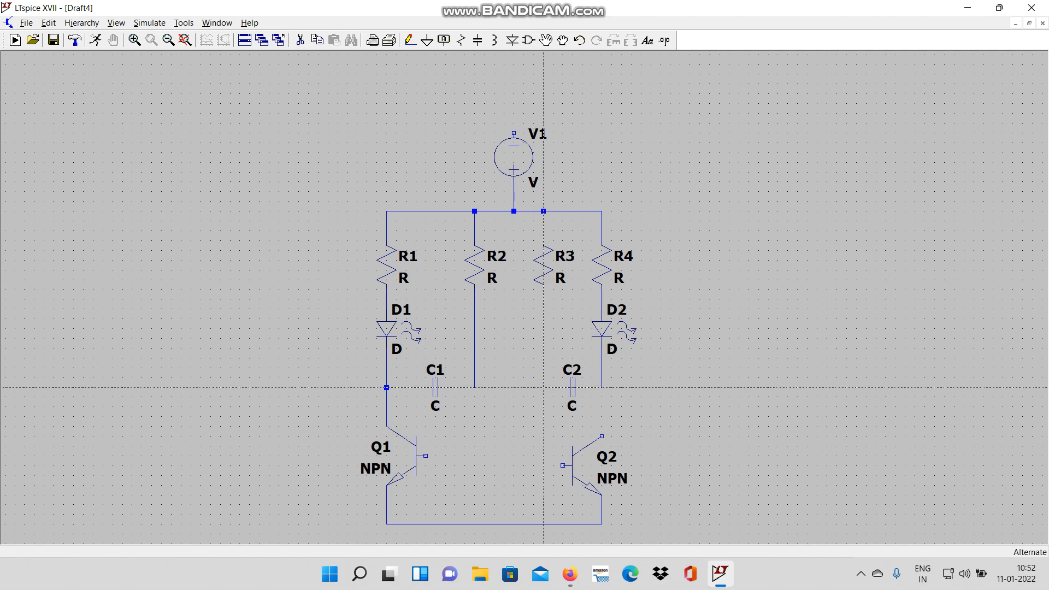
pyautogui.click(543, 387)
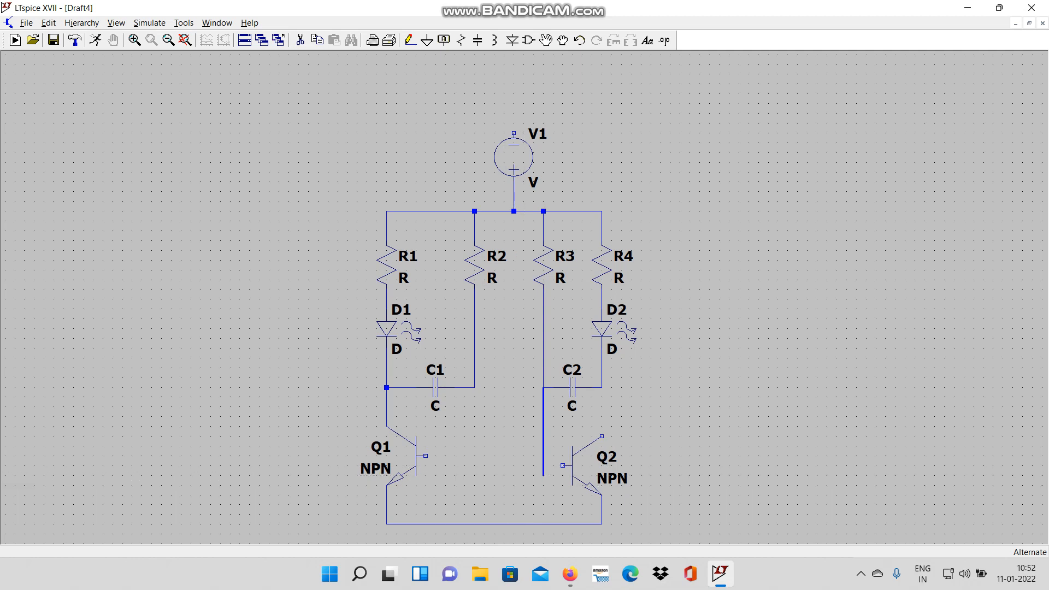
pyautogui.click(543, 445)
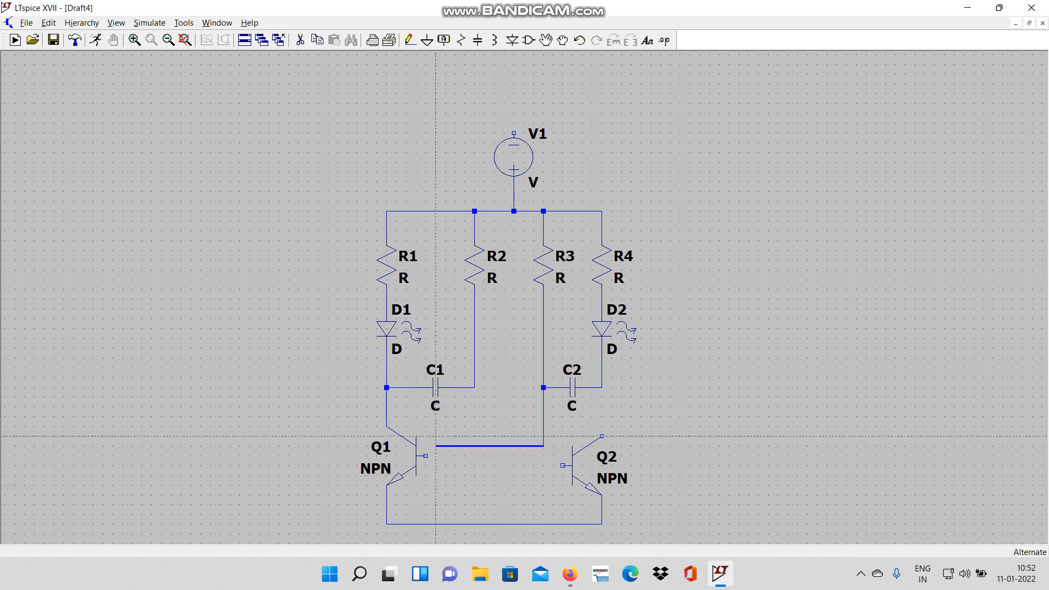
pyautogui.click(426, 455)
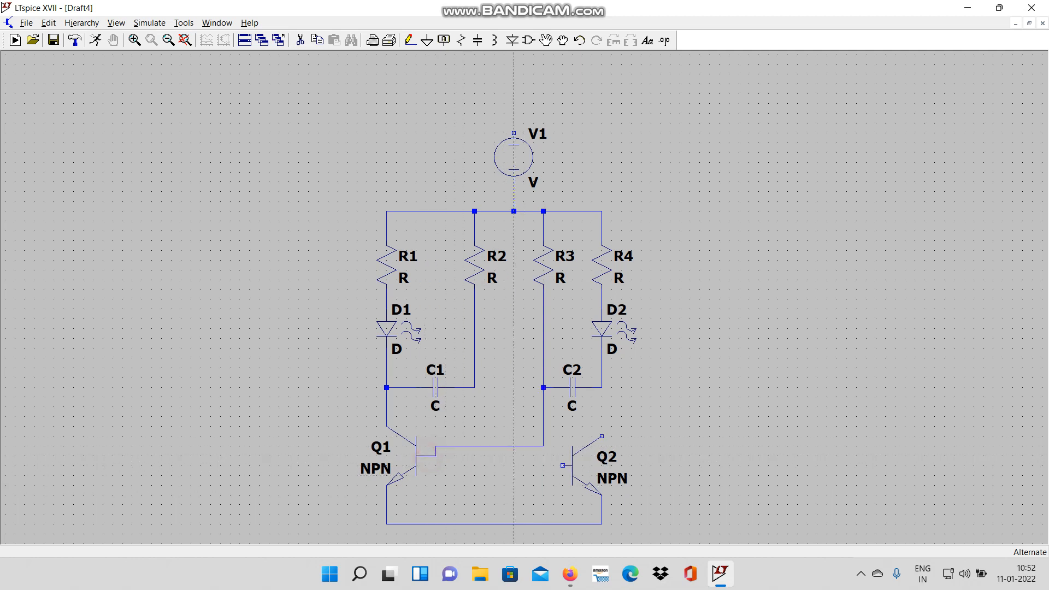
# Step: Wire the R2–C1 junction down and across to the base of Q2, and the collector of Q2 up to the D2–C2 junction
pyautogui.click(475, 388)
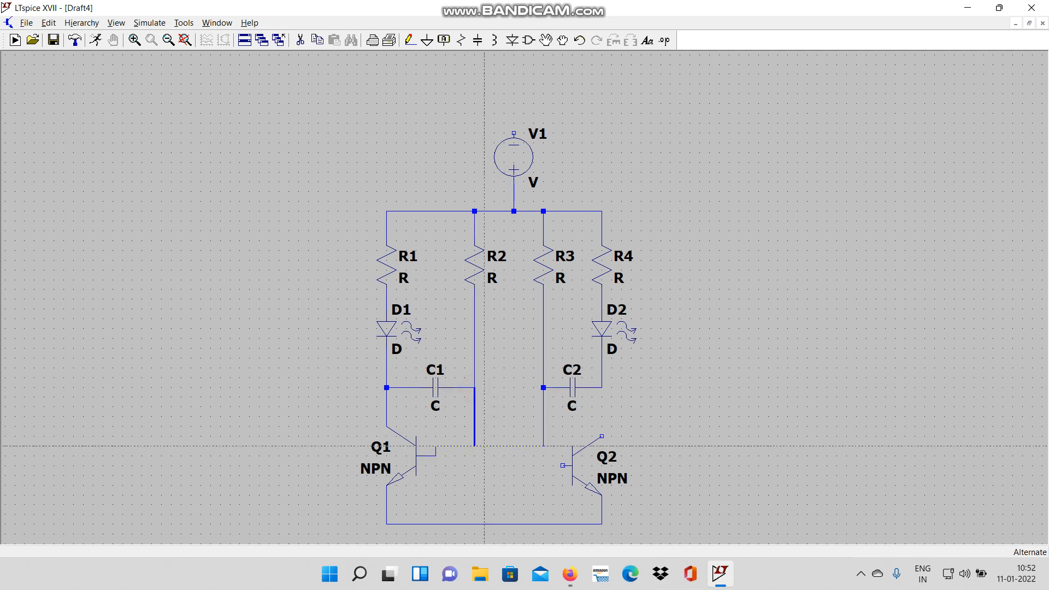
pyautogui.click(474, 466)
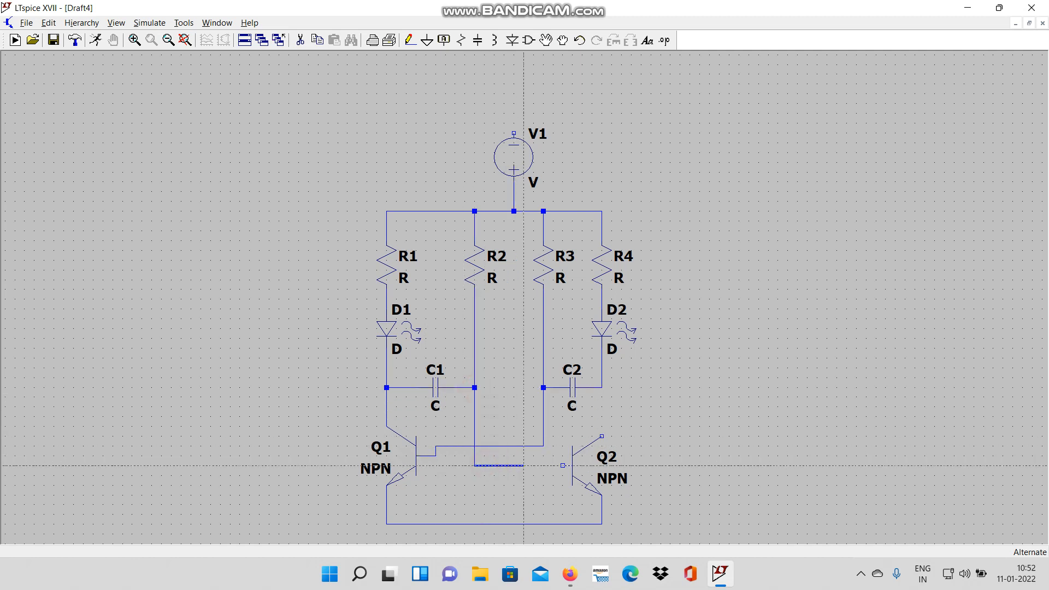
pyautogui.click(563, 466)
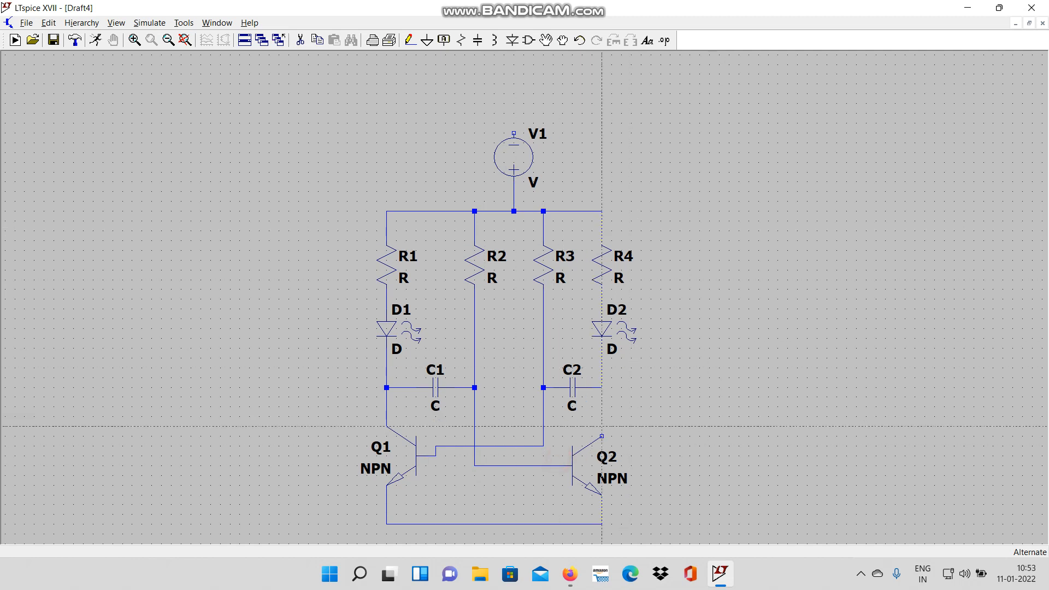
pyautogui.click(601, 436)
pyautogui.click(602, 388)
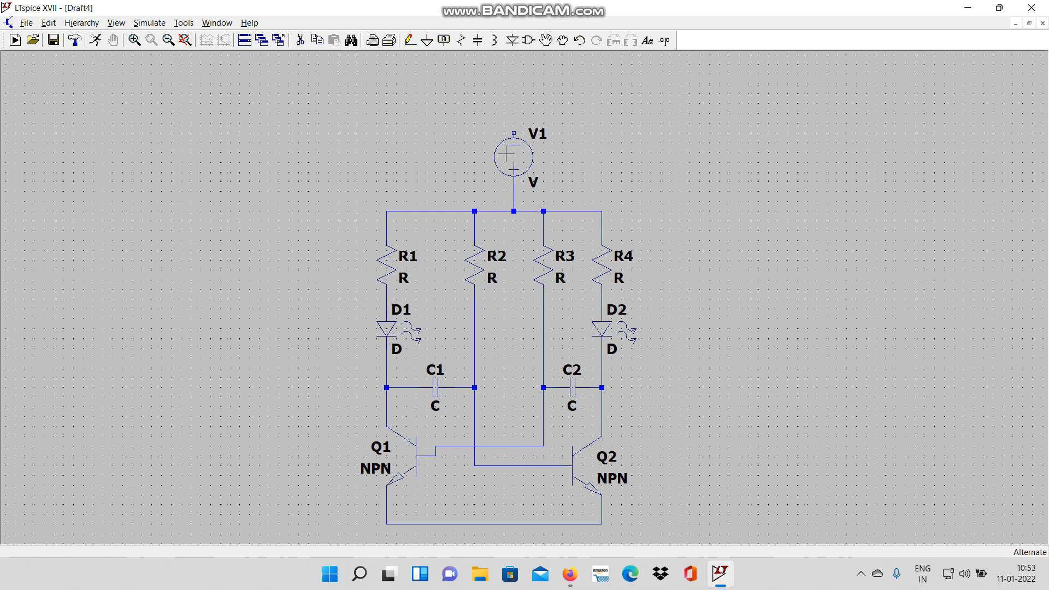
# Step: Place a ground symbol on the negative terminal of V1, pointing upwards
pyautogui.click(427, 41)
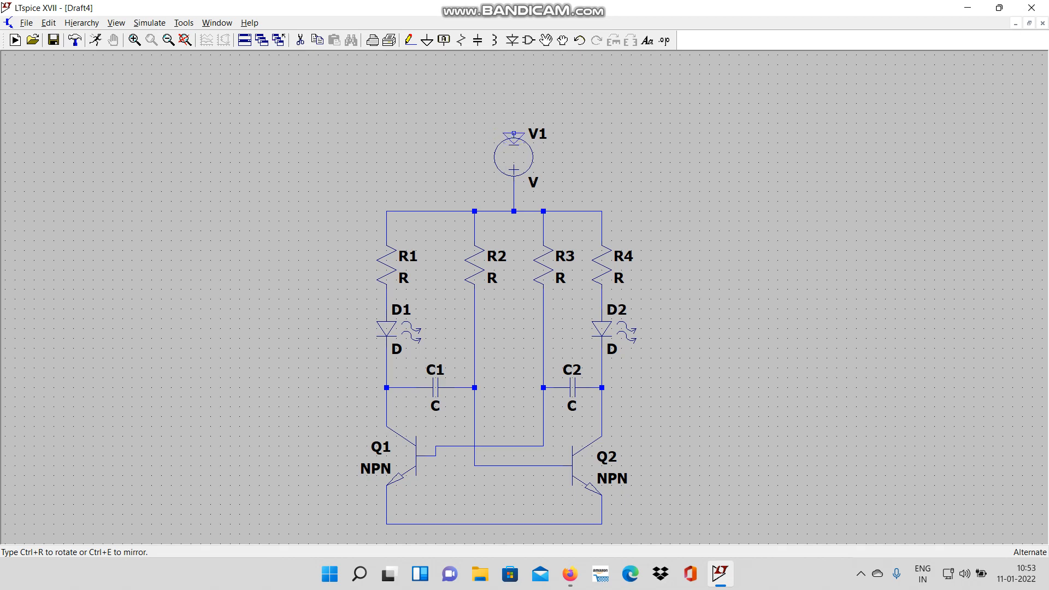
pyautogui.click(514, 133)
pyautogui.press('Escape')
# Step: Place a second ground symbol just below the middle of the wire joining the two emitters
pyautogui.scroll(-3, 639, 391)
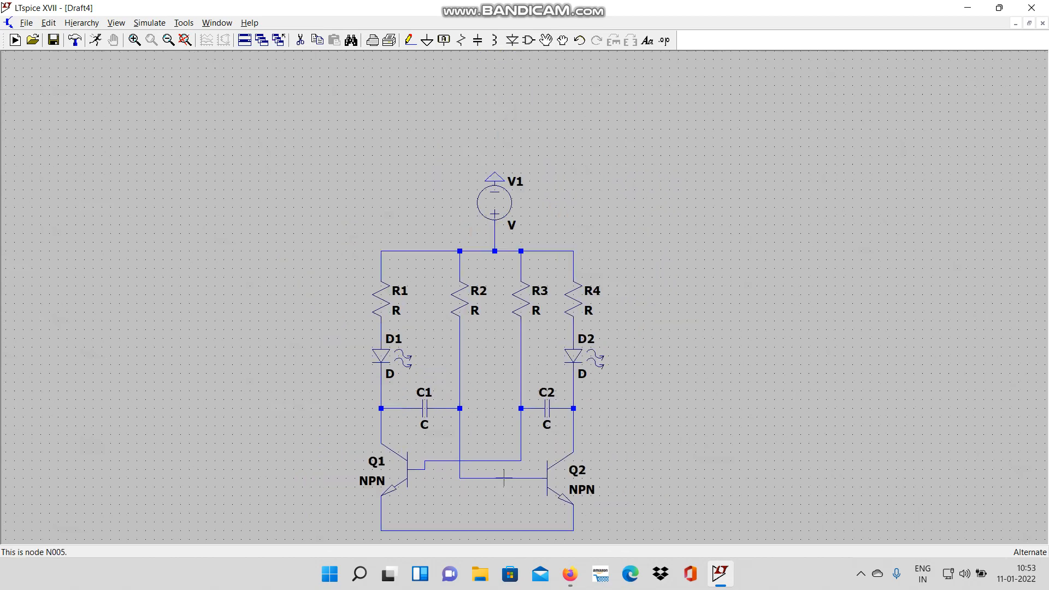
pyautogui.scroll(-5, 504, 479)
pyautogui.scroll(3, 494, 513)
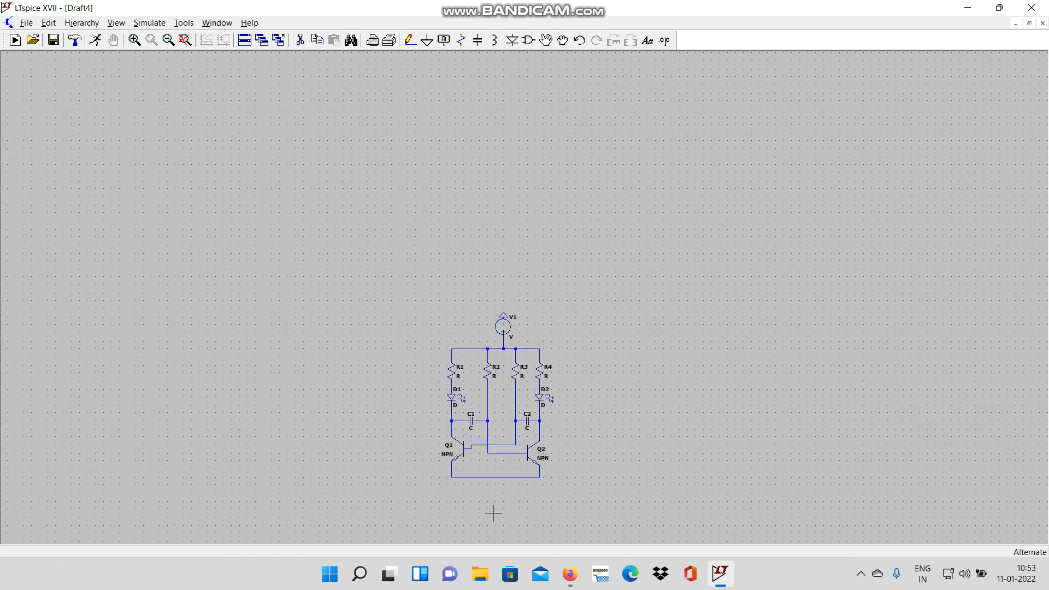
pyautogui.press('g')
pyautogui.scroll(2, 496, 491)
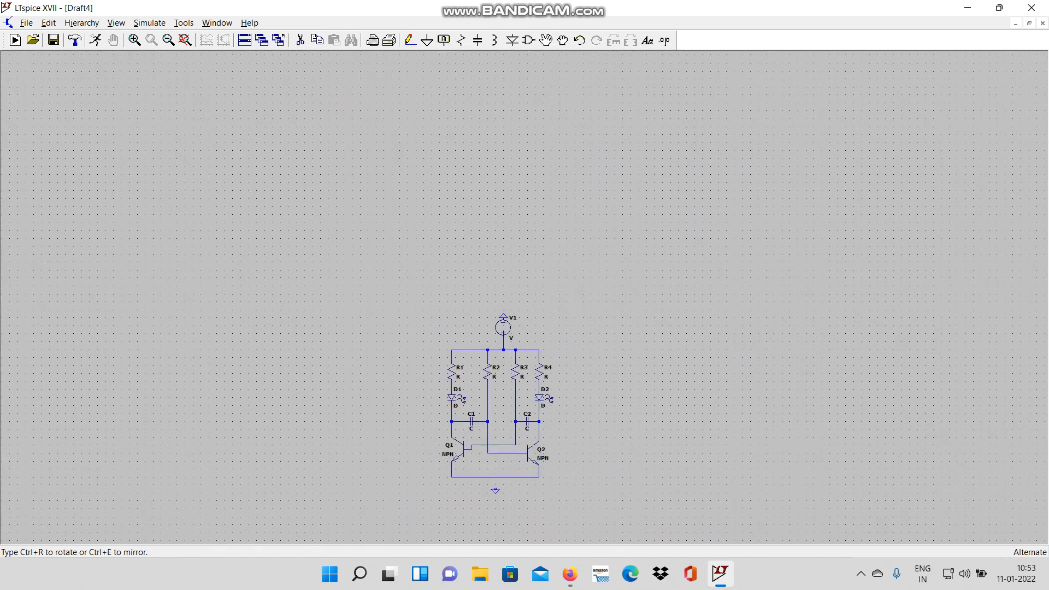
pyautogui.scroll(1, 496, 490)
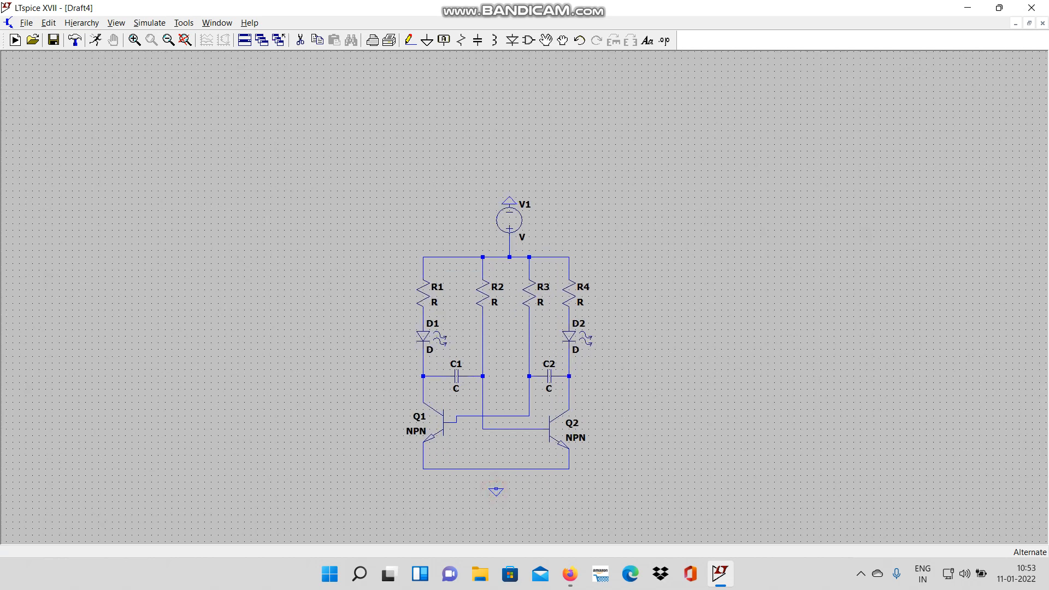
pyautogui.click(496, 491)
pyautogui.press('Escape')
# Step: Wire the lower ground symbol straight up to the common emitter wire
pyautogui.press('F3')
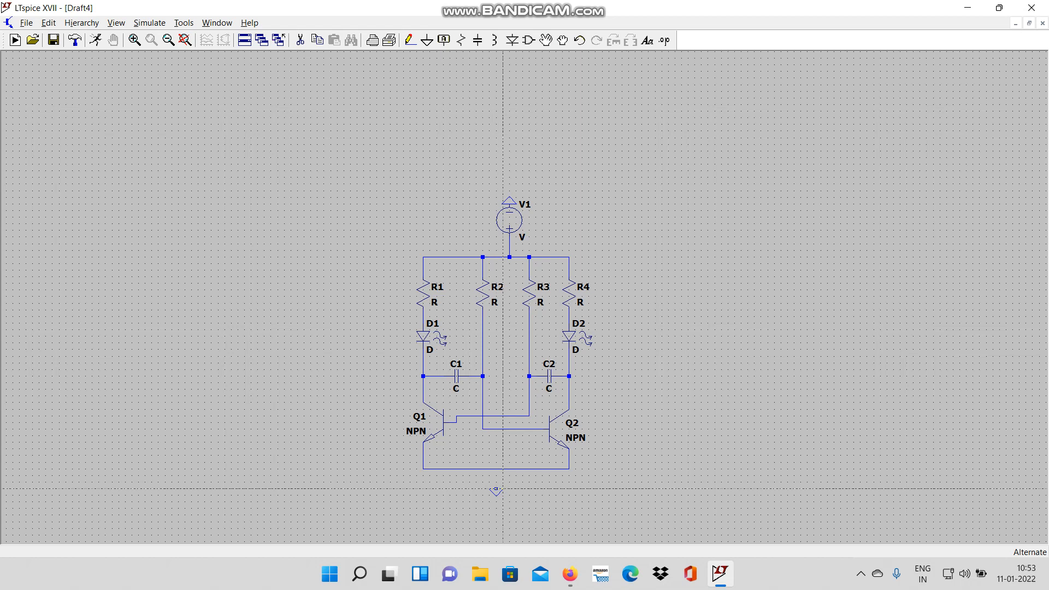
pyautogui.click(497, 488)
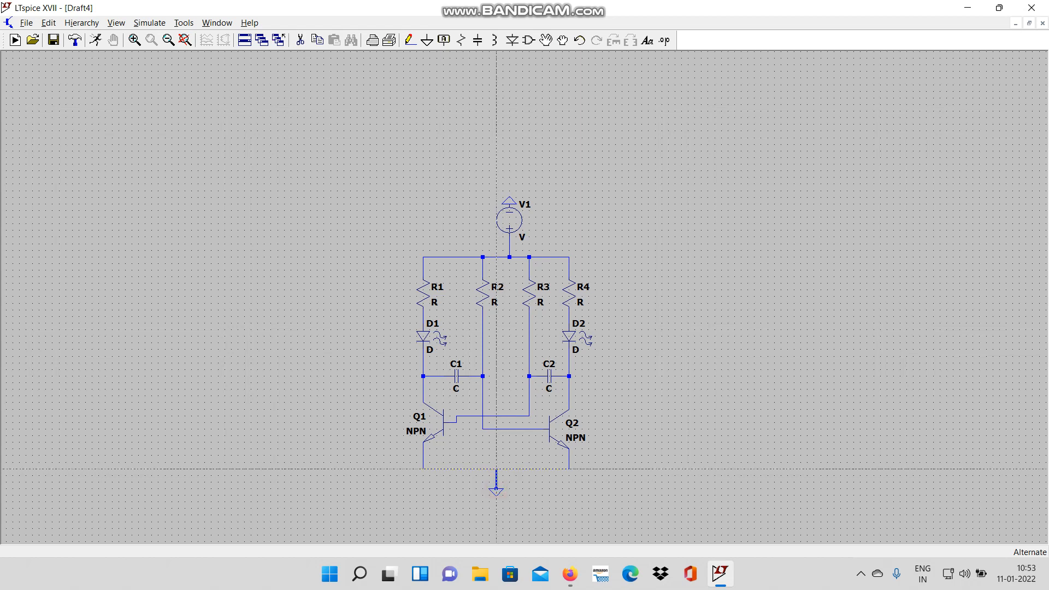
pyautogui.click(496, 469)
pyautogui.press('Escape')
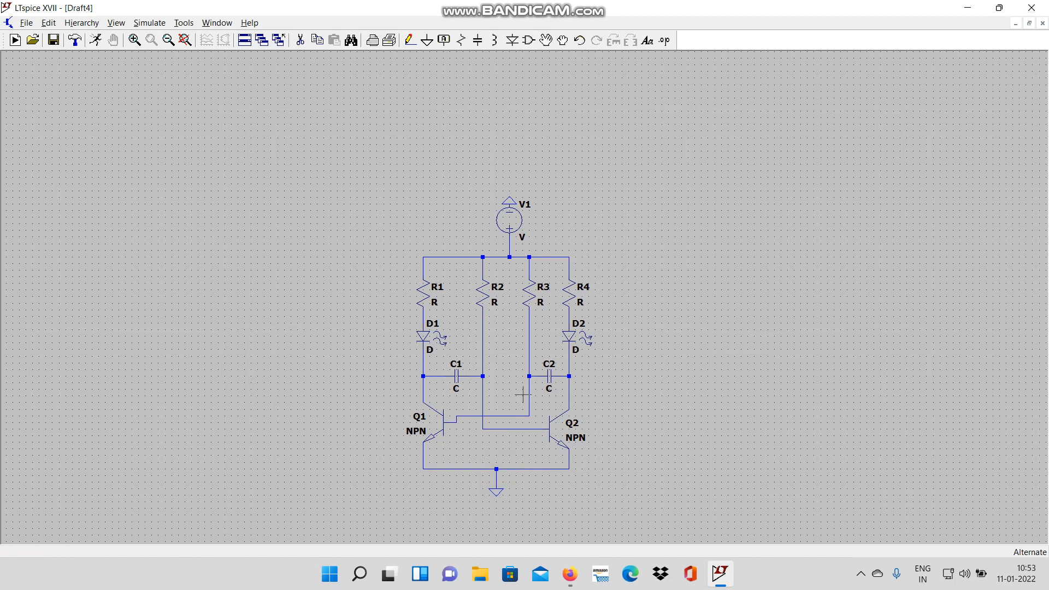
# Step: Set the DC value of voltage source V1 to 9 V
pyautogui.rightClick(514, 223)
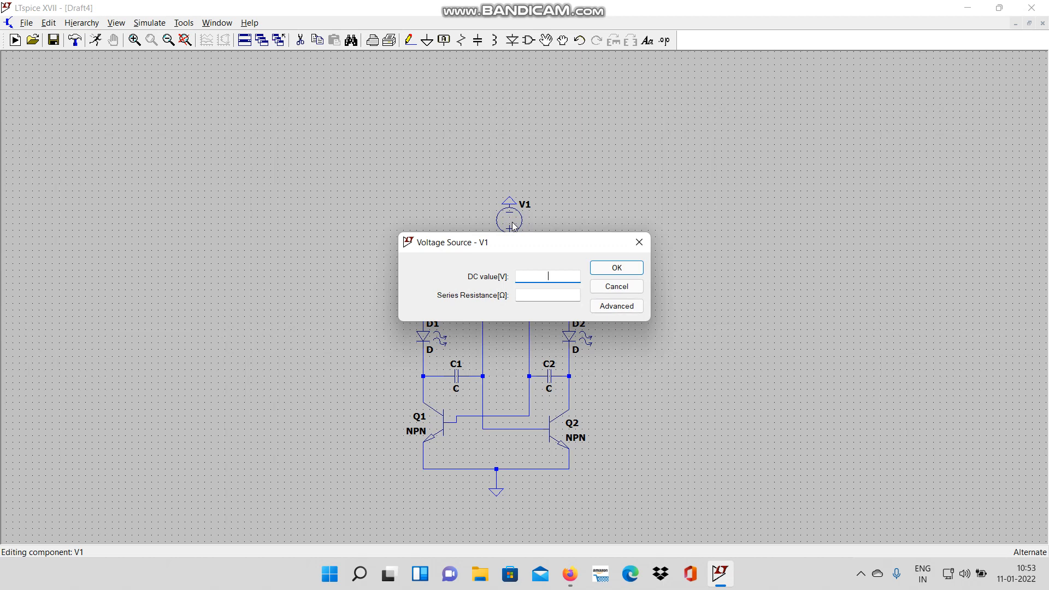
pyautogui.write('9')
pyautogui.click(596, 267)
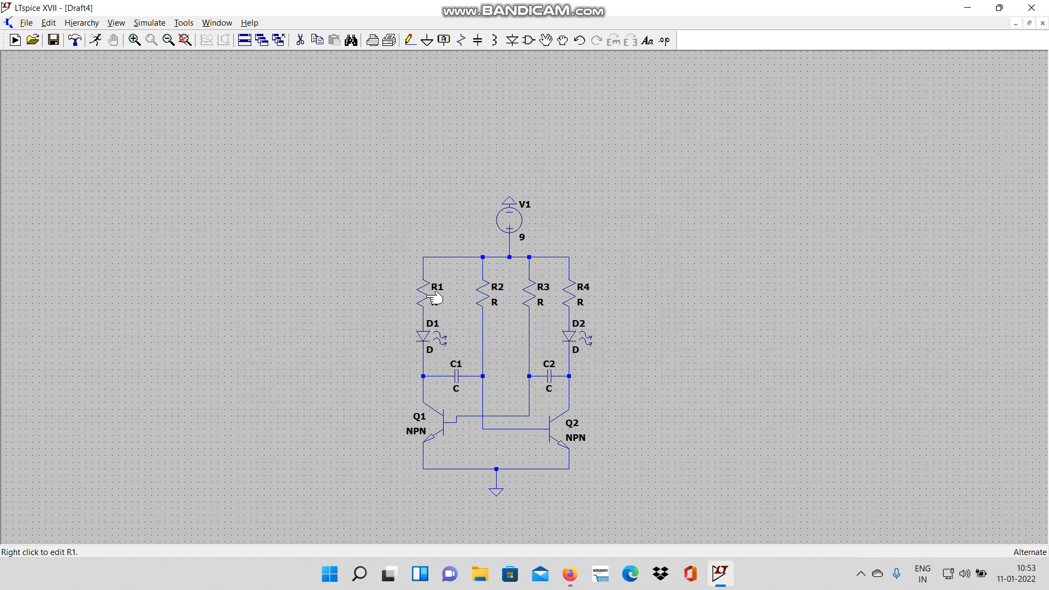
# Step: Set the resistance of R1 to 1k and of R2 to 33k
pyautogui.rightClick(435, 298)
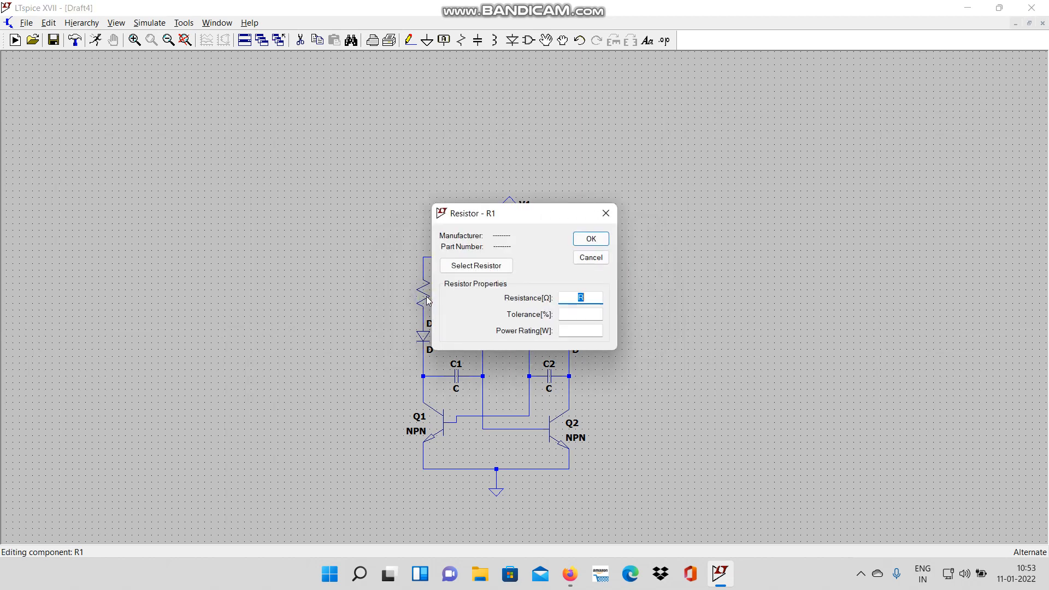
pyautogui.write('1k')
pyautogui.click(598, 238)
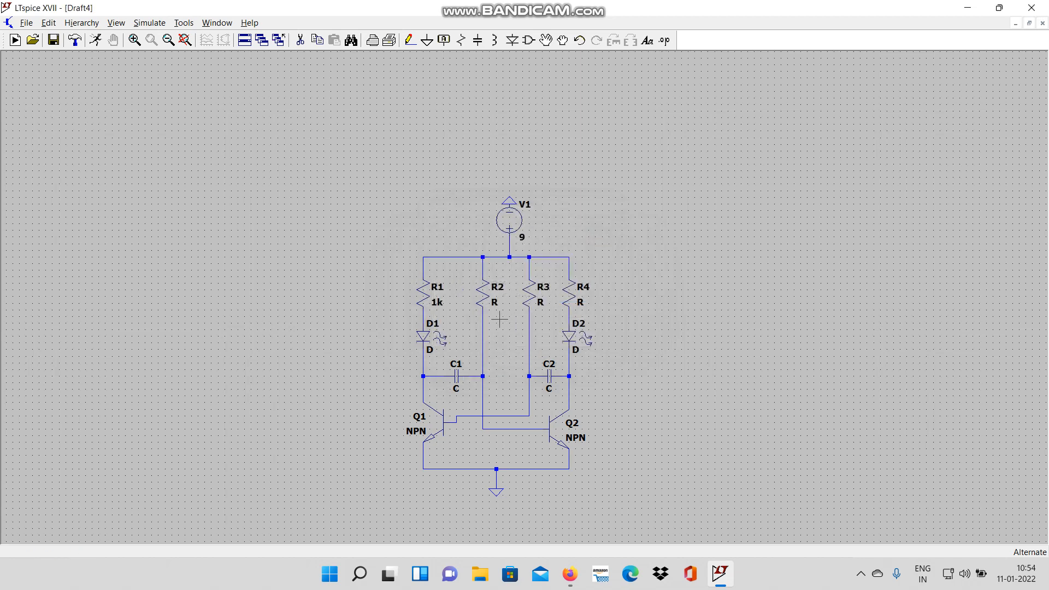
pyautogui.rightClick(485, 290)
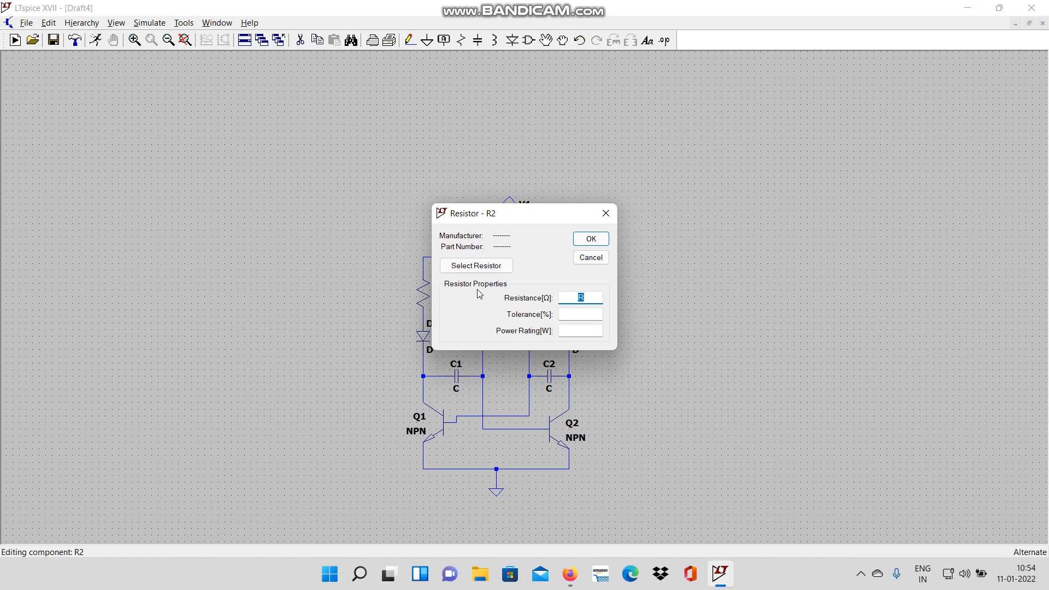
pyautogui.write('33k')
pyautogui.click(597, 238)
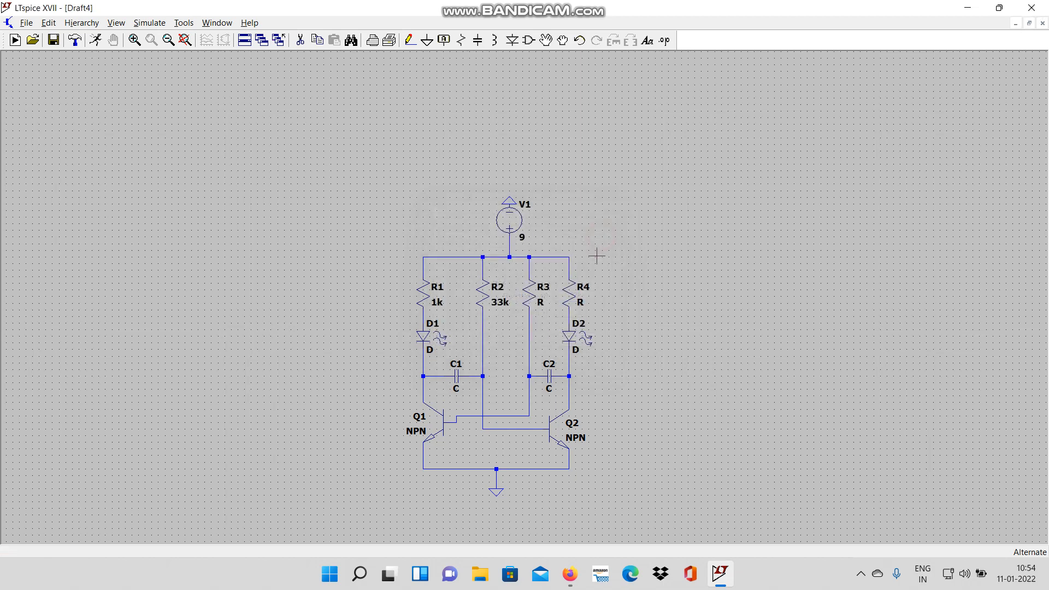
# Step: Set the resistance of R3 to 33k and of R4 to 1k
pyautogui.rightClick(537, 296)
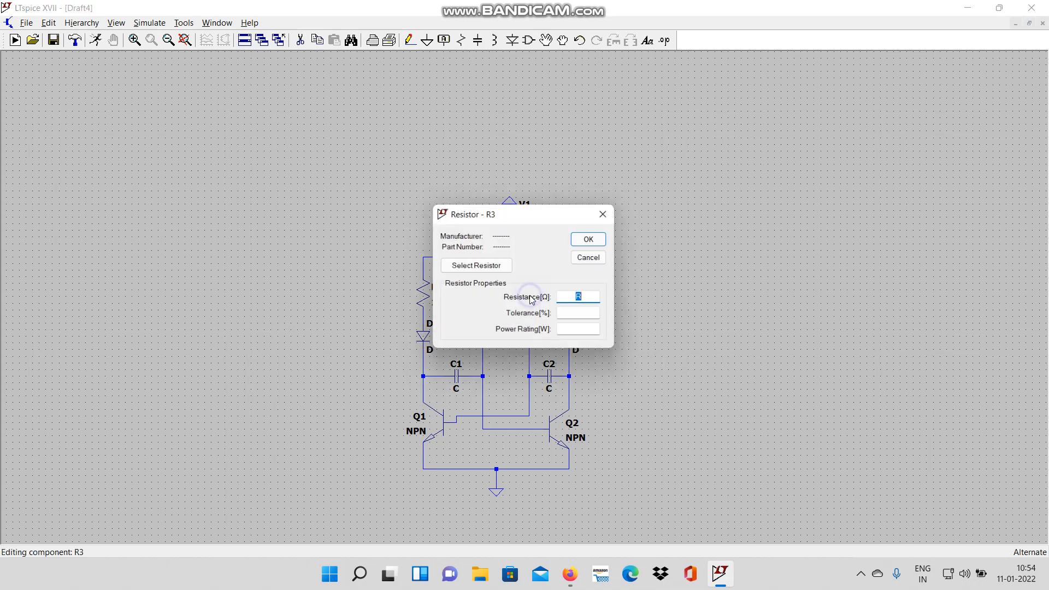
pyautogui.write('33k')
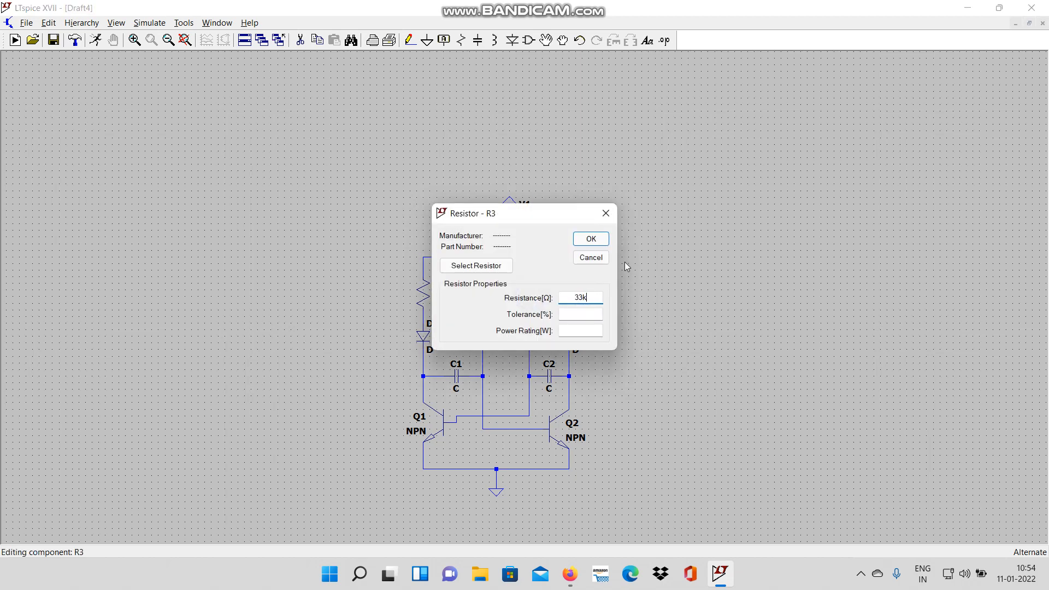
pyautogui.click(591, 239)
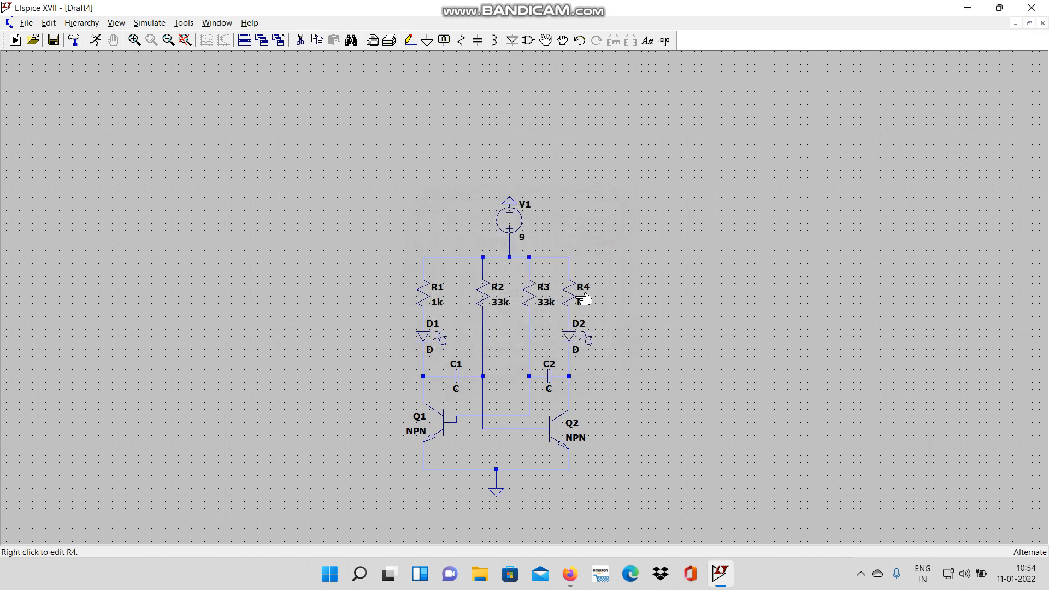
pyautogui.rightClick(584, 300)
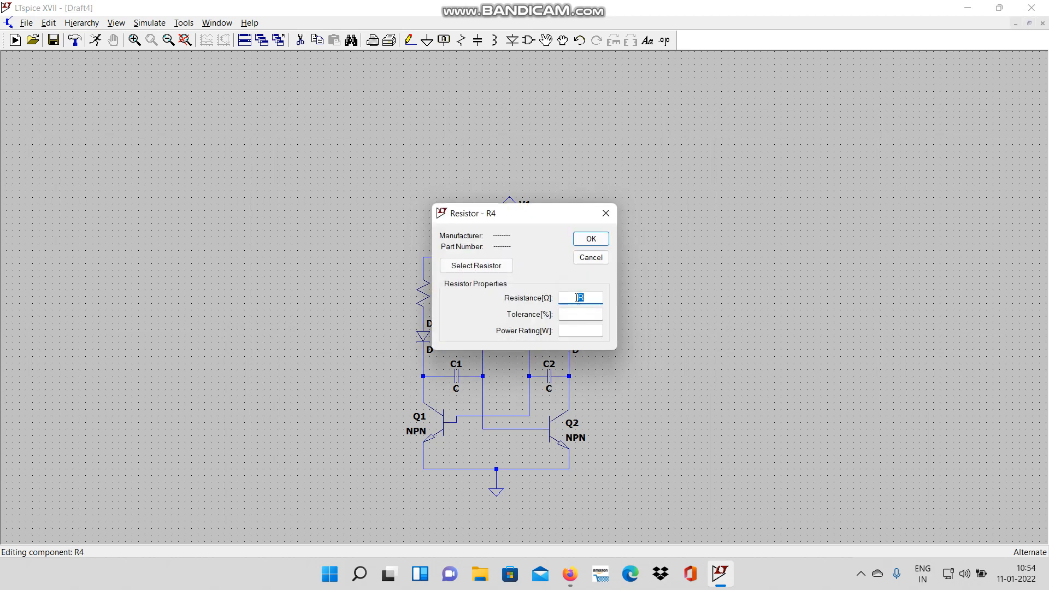
pyautogui.write('1k')
pyautogui.click(590, 239)
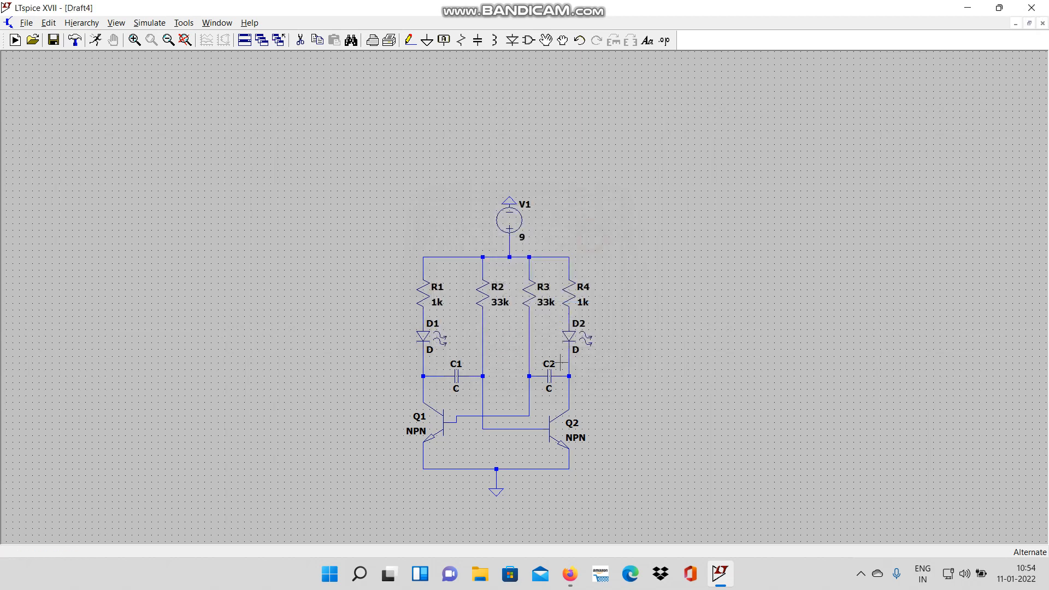
# Step: Set the capacitance of both C1 and C2 to 22u
pyautogui.rightClick(462, 377)
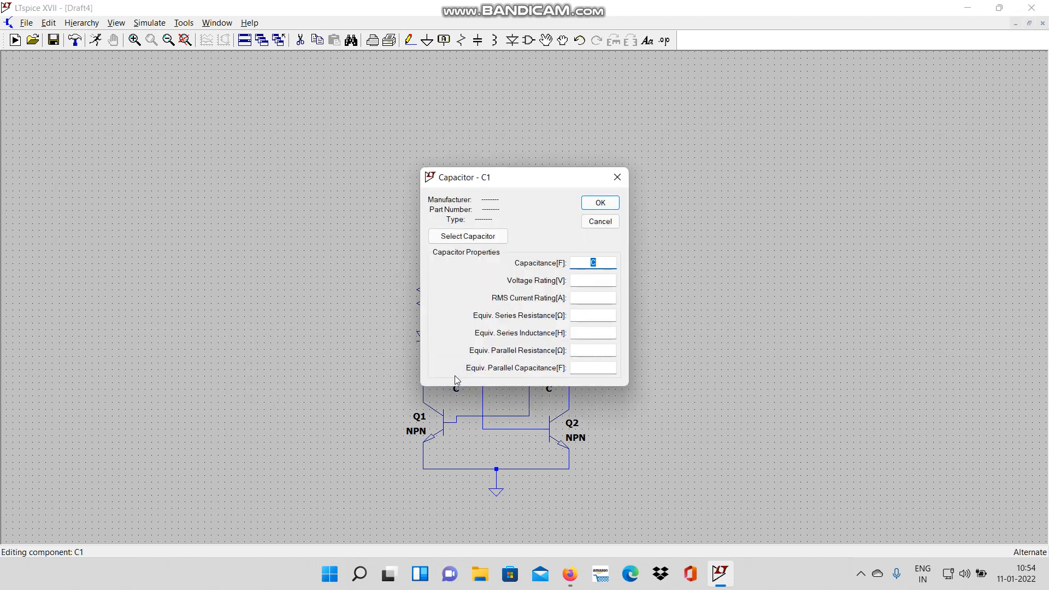
pyautogui.write('22u')
pyautogui.click(615, 204)
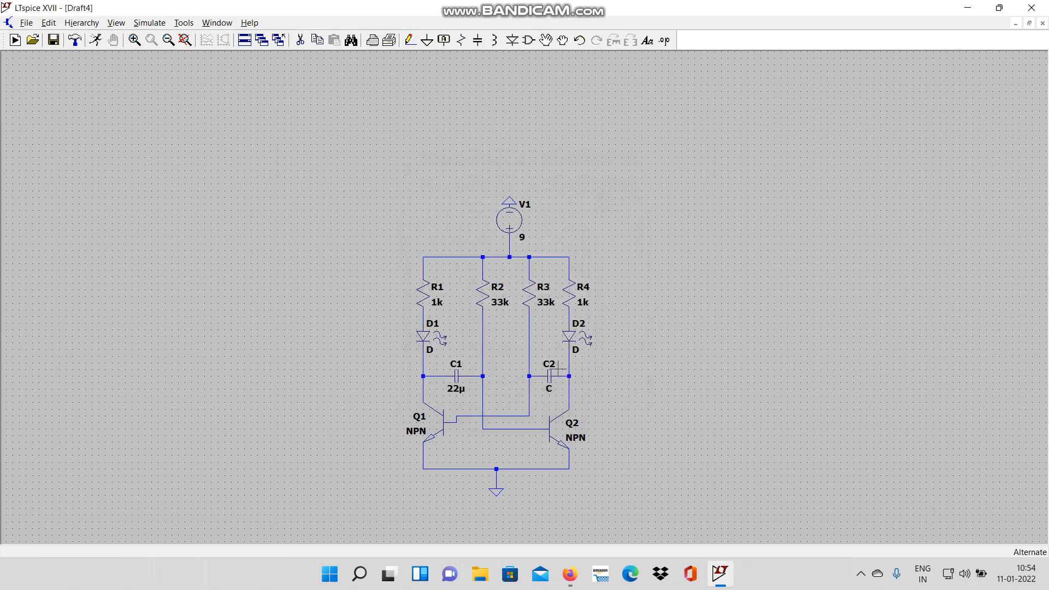
pyautogui.rightClick(557, 374)
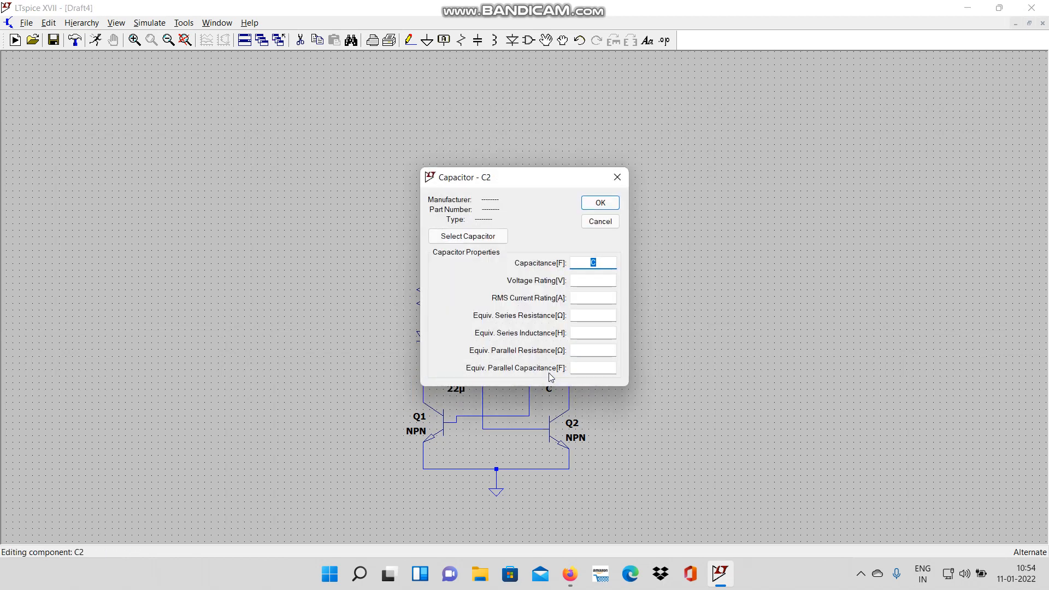
pyautogui.write('22u')
pyautogui.click(600, 204)
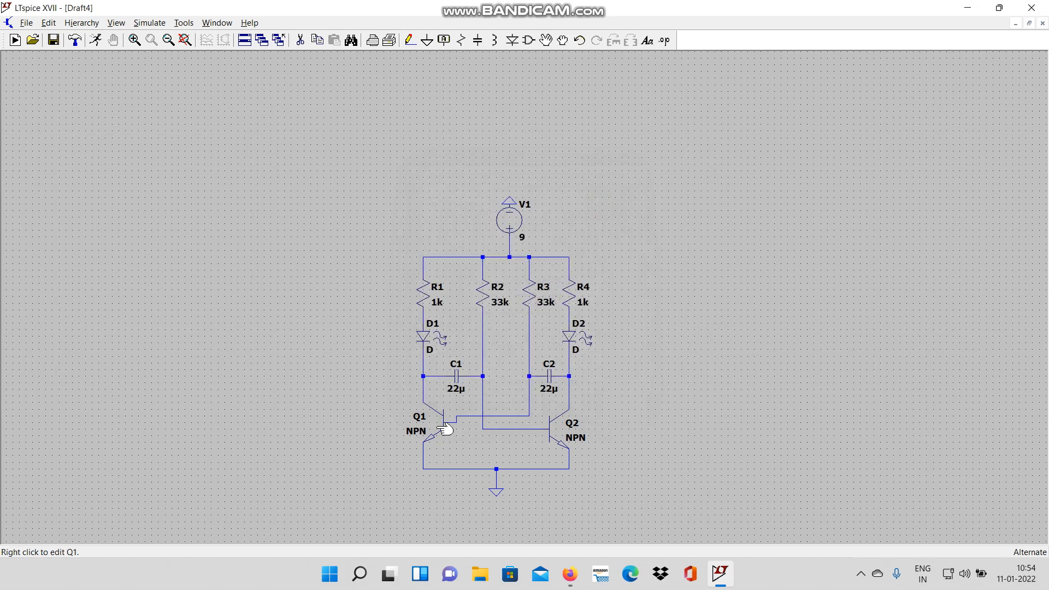
# Step: Assign the NXP BC547B transistor model to Q1
pyautogui.rightClick(445, 429)
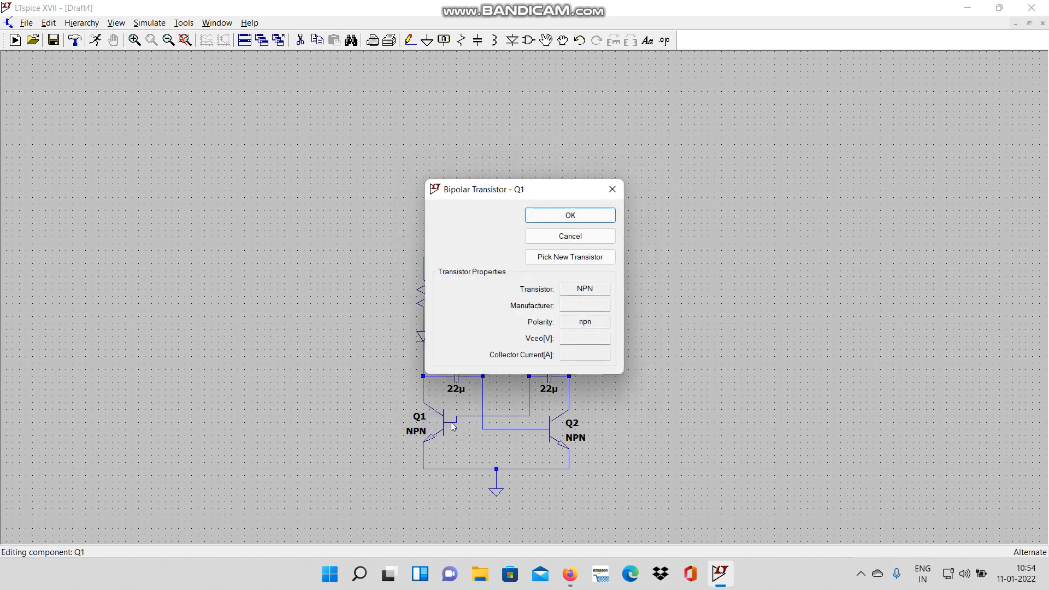
pyautogui.click(582, 259)
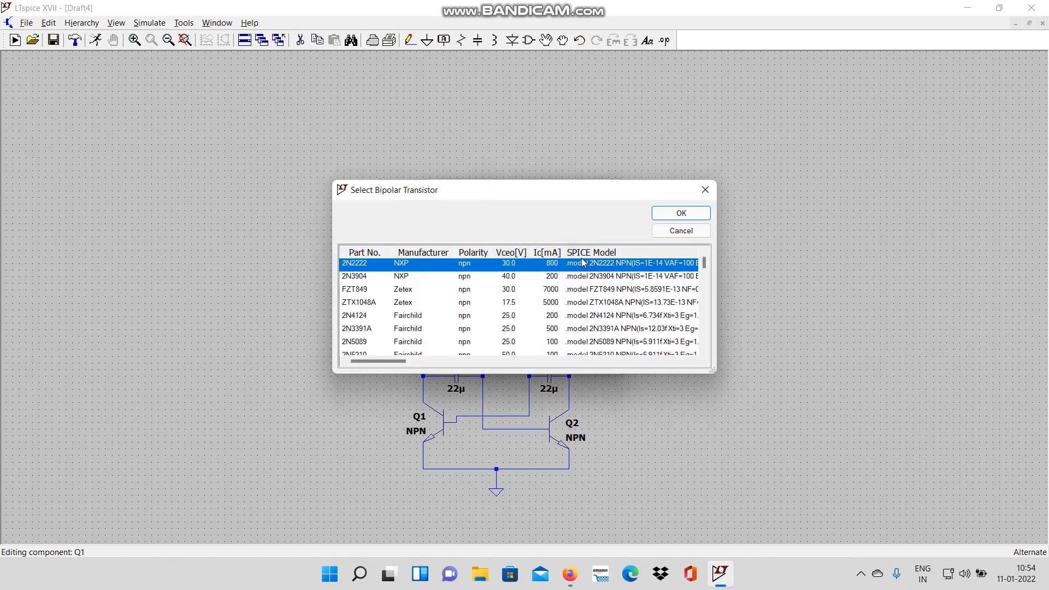
pyautogui.scroll(-3, 355, 347)
pyautogui.scroll(-3, 355, 347)
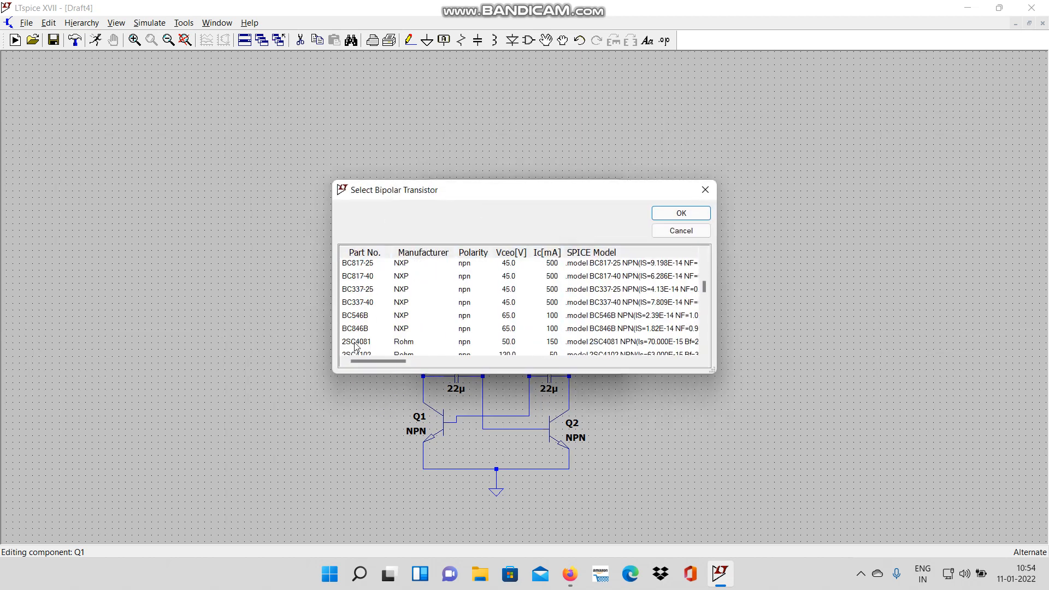
pyautogui.scroll(-6, 360, 302)
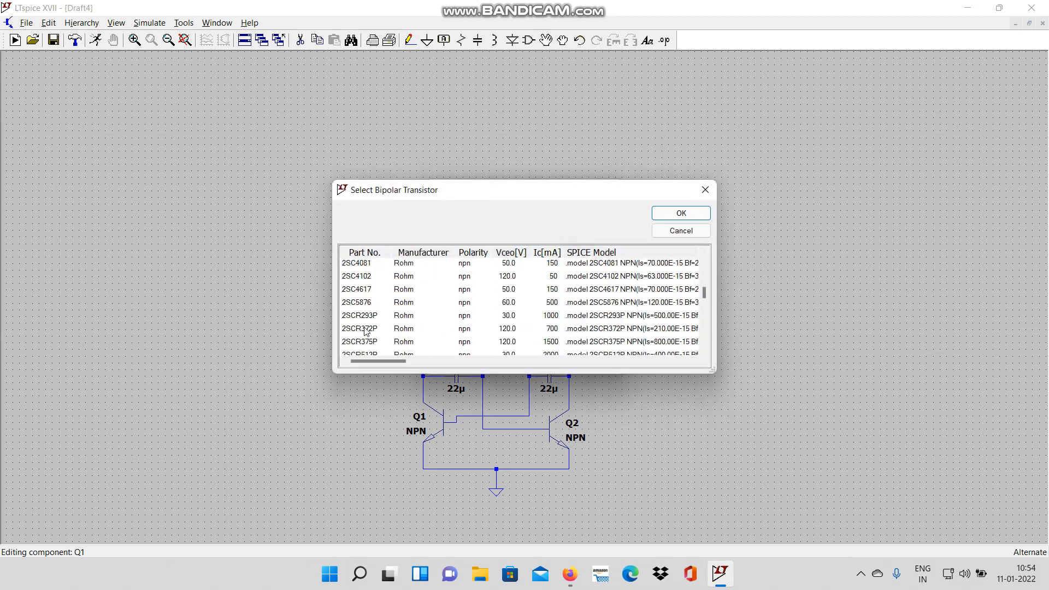
pyautogui.scroll(-8, 365, 350)
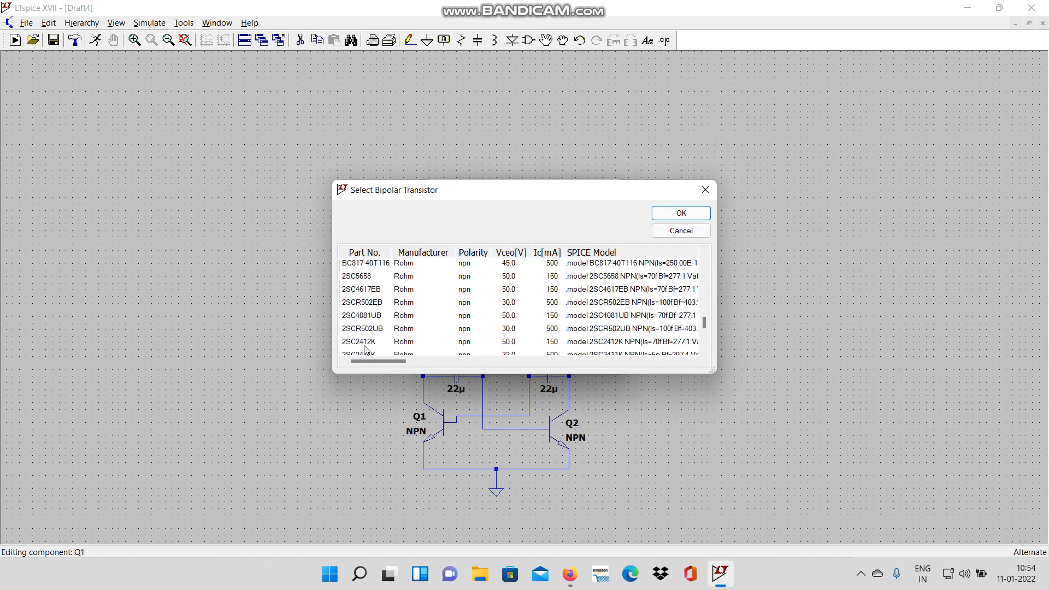
pyautogui.scroll(10, 365, 350)
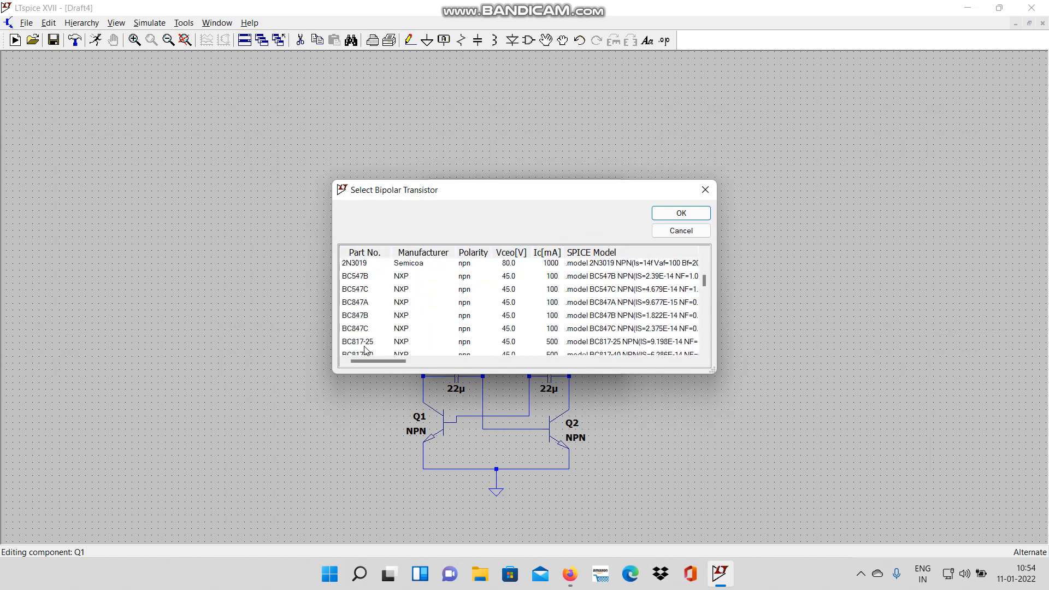
pyautogui.click(366, 277)
pyautogui.click(677, 216)
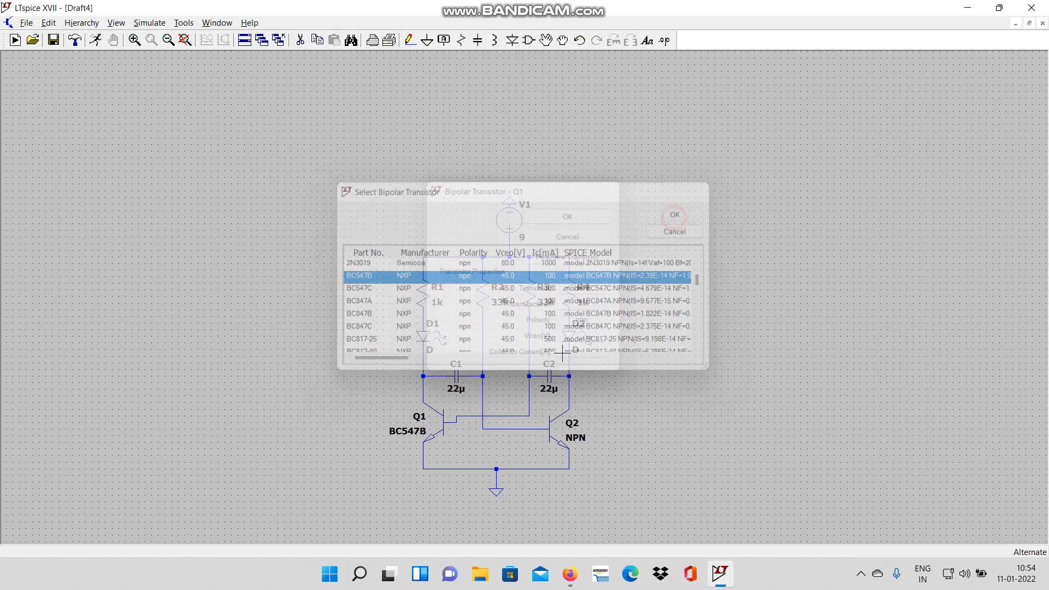
# Step: Assign the NXP BC547B transistor model to Q2
pyautogui.rightClick(565, 433)
pyautogui.click(579, 259)
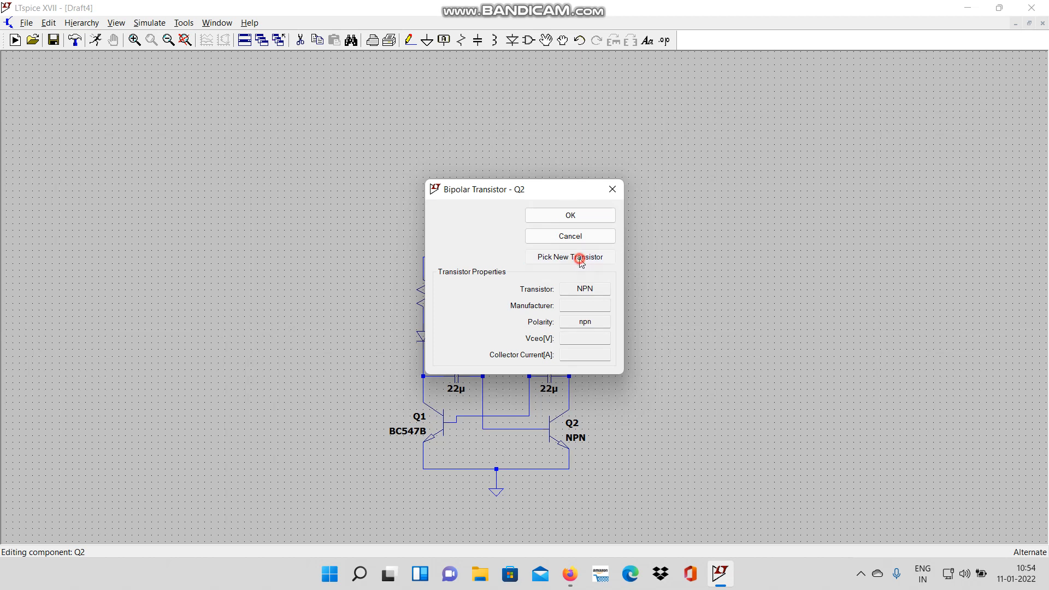
pyautogui.click(370, 327)
pyautogui.scroll(-2, 370, 329)
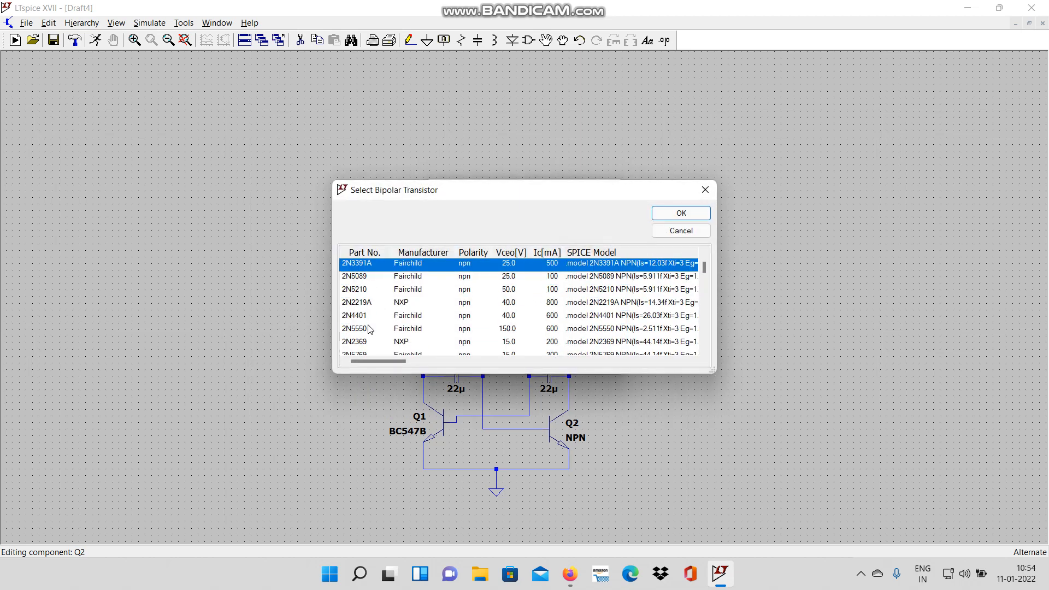
pyautogui.scroll(-1, 369, 328)
pyautogui.click(363, 290)
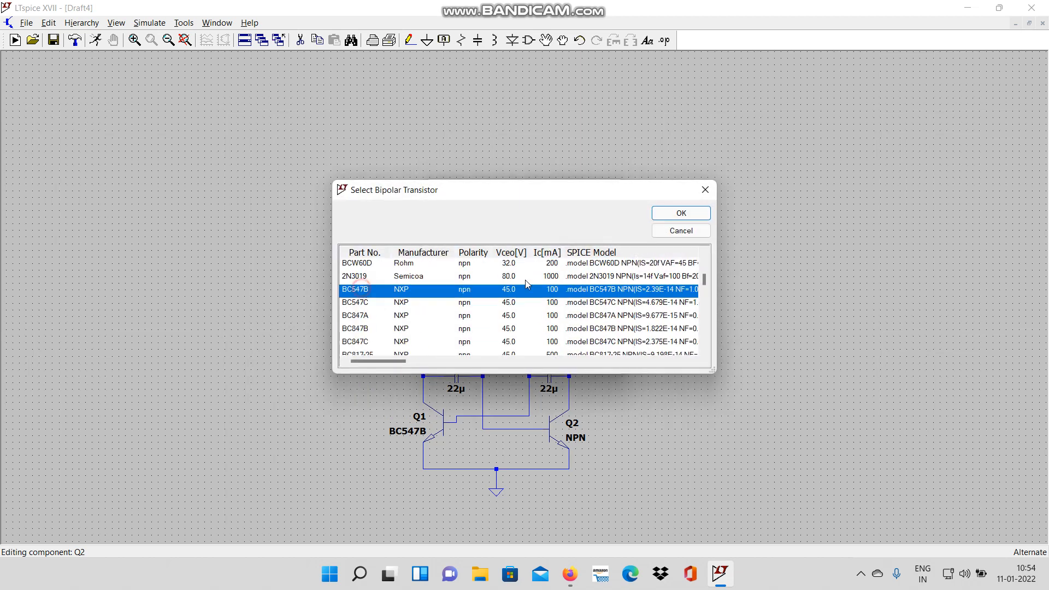
pyautogui.click(667, 215)
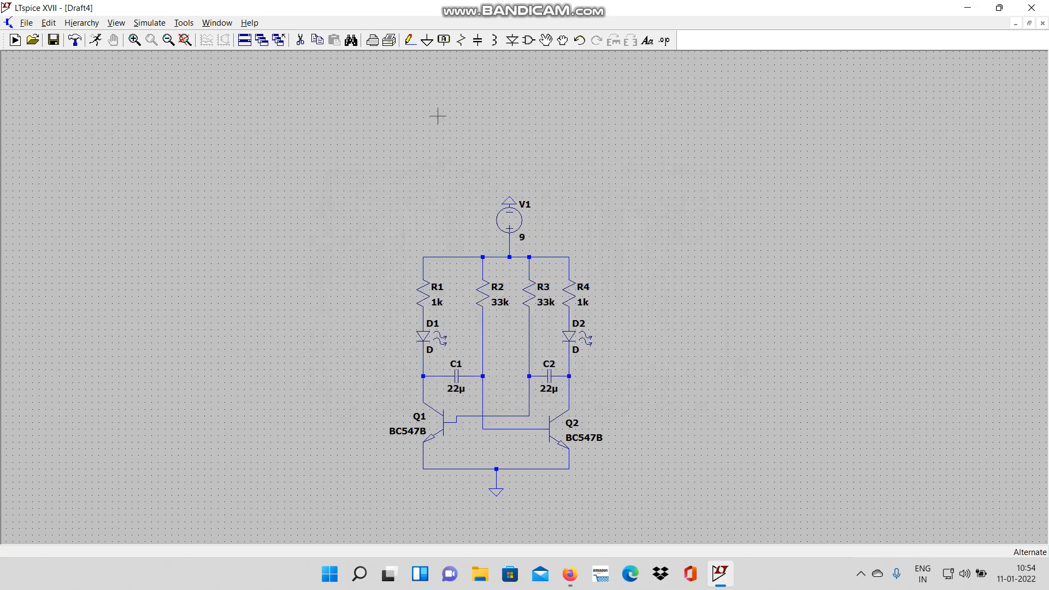
# Step: Run a transient simulation with a stop time of 100 and external DC supply voltages starting at 0V
pyautogui.click(154, 27)
pyautogui.click(148, 38)
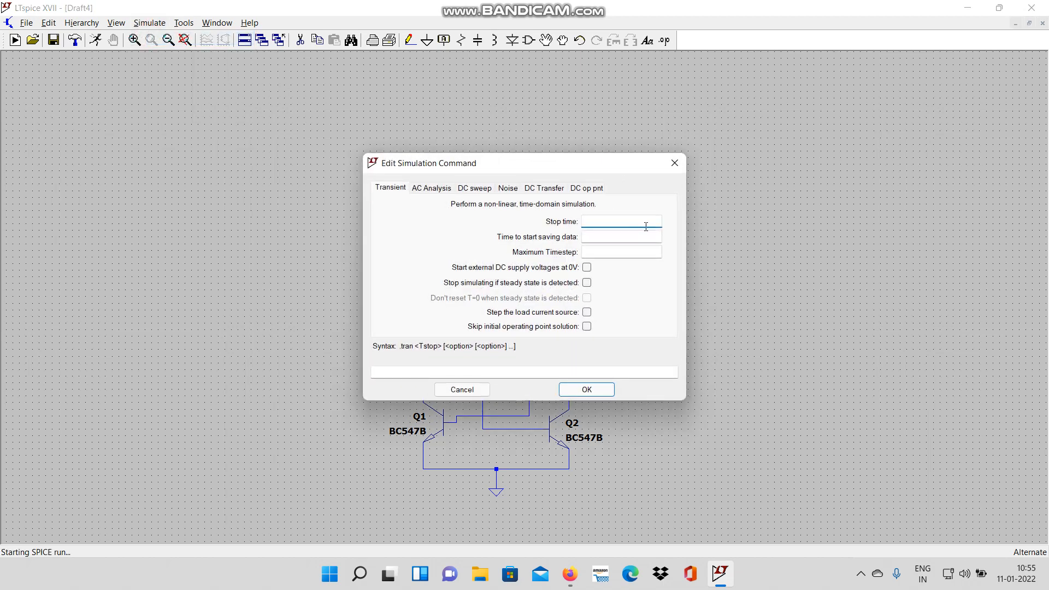
pyautogui.write('100')
pyautogui.click(587, 268)
pyautogui.click(595, 391)
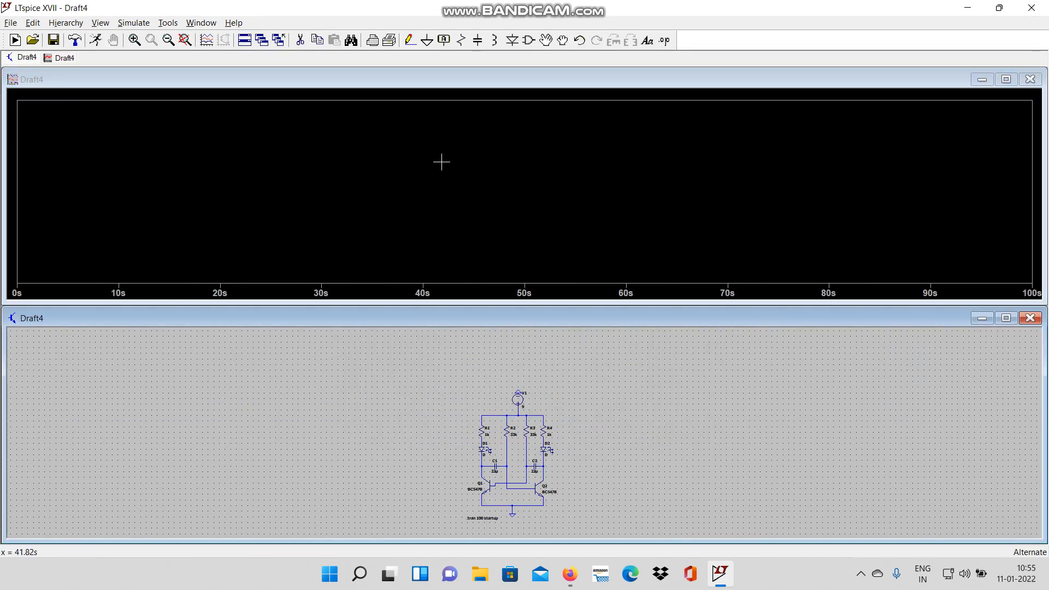
# Step: Add three more plot panes to the waveform window
pyautogui.rightClick(441, 161)
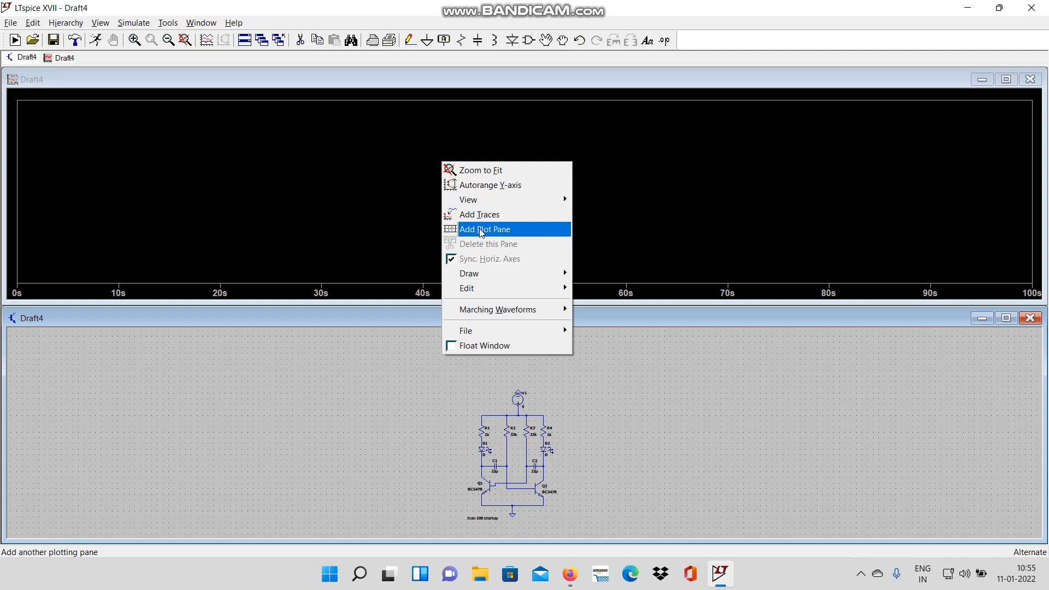
pyautogui.click(481, 233)
pyautogui.rightClick(436, 141)
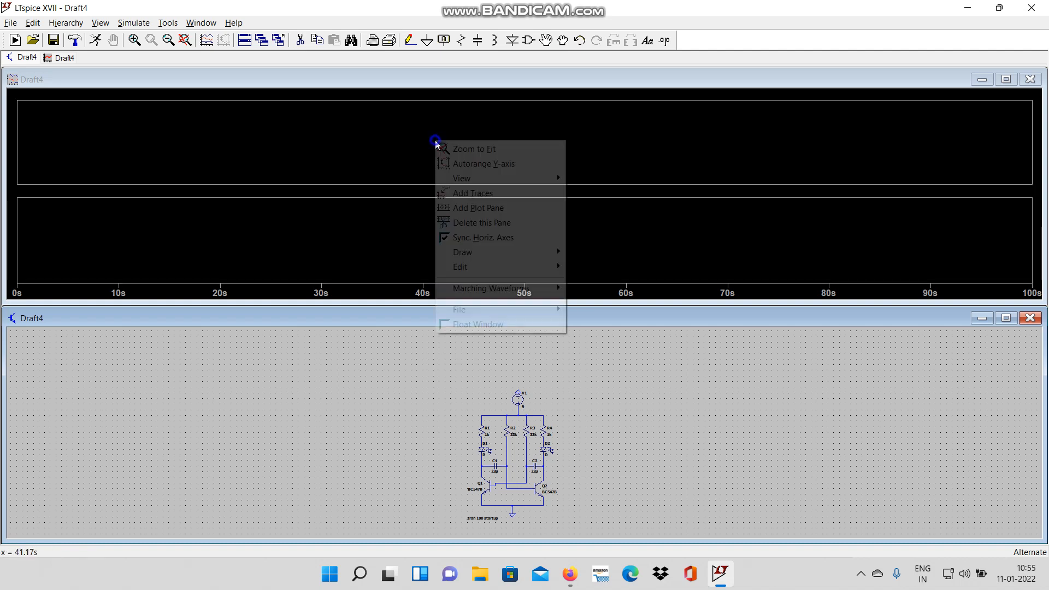
pyautogui.click(478, 208)
pyautogui.rightClick(484, 132)
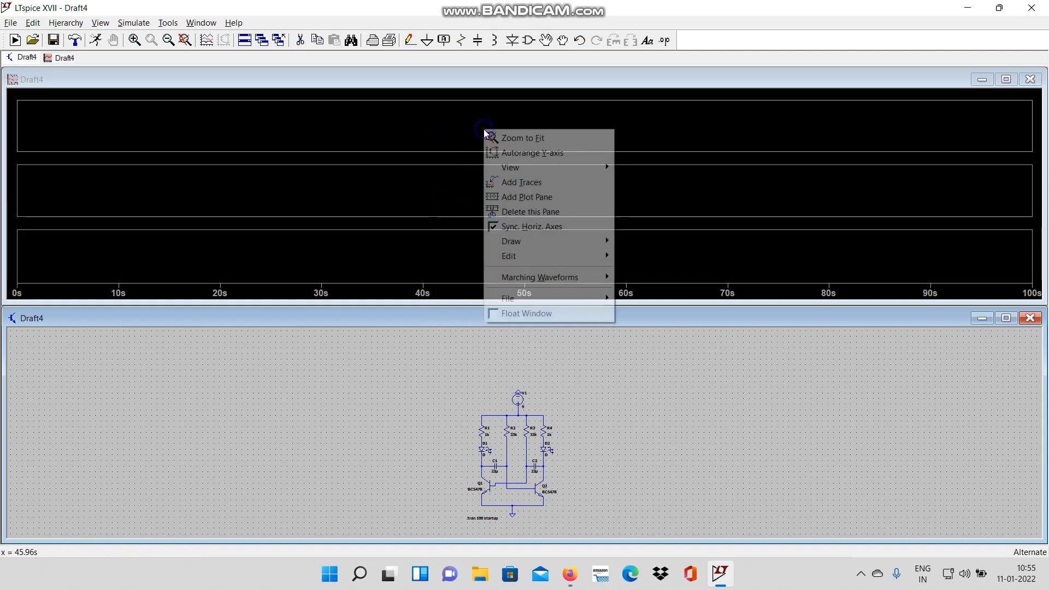
pyautogui.click(511, 197)
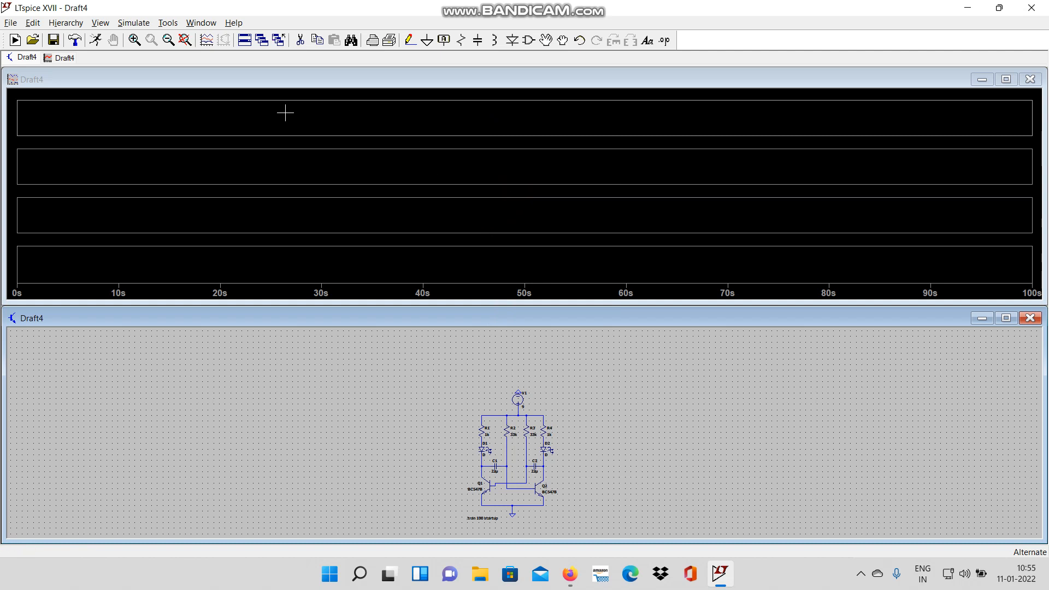
# Step: Plot the voltage at the D1–C1 node in the first pane and the current through D1 in the second pane
pyautogui.click(108, 116)
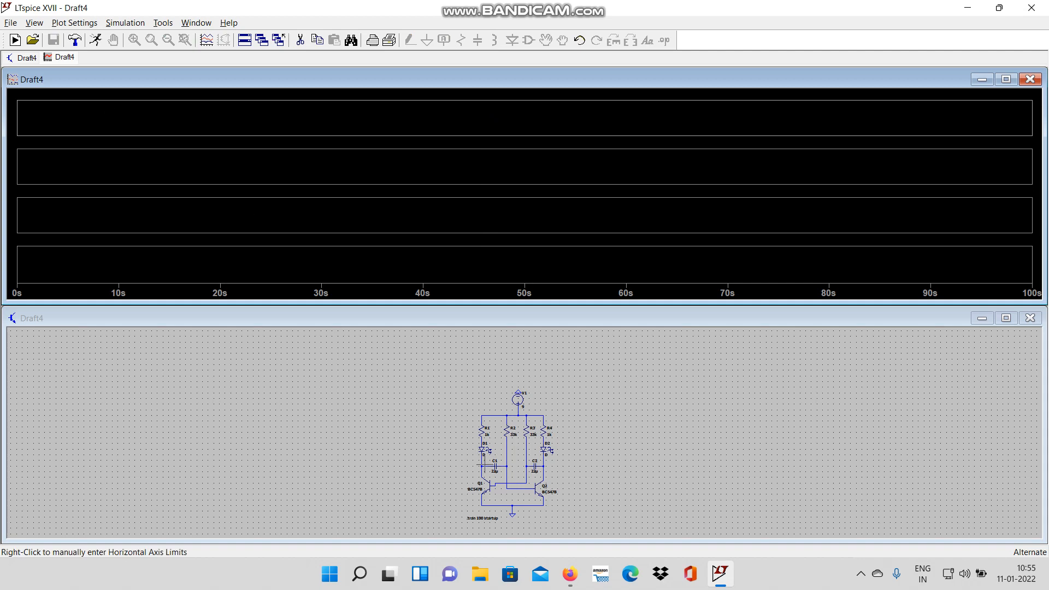
pyautogui.scroll(2, 480, 466)
pyautogui.scroll(1, 480, 465)
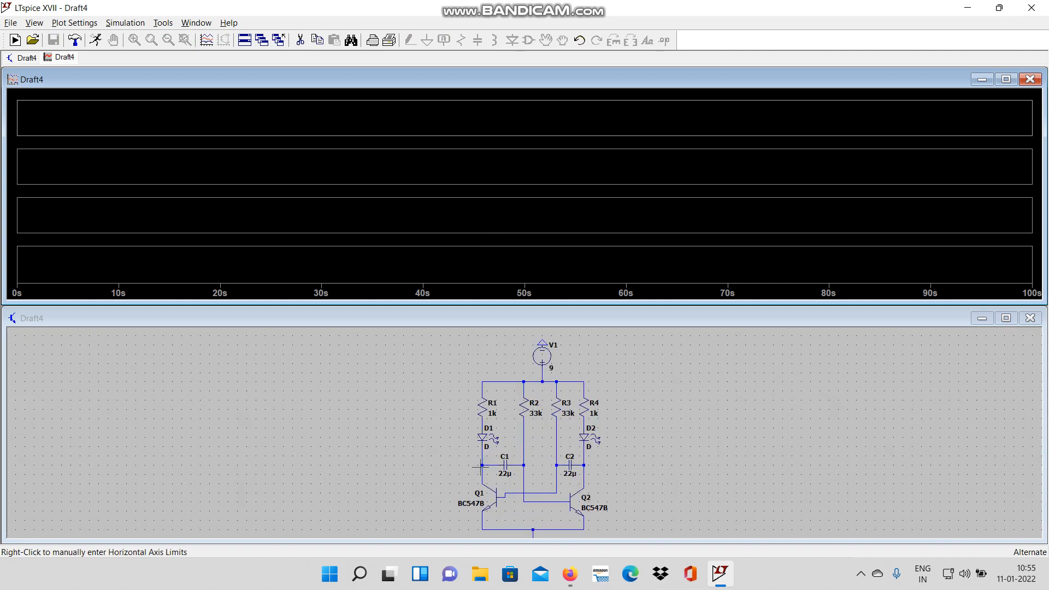
pyautogui.click(482, 464)
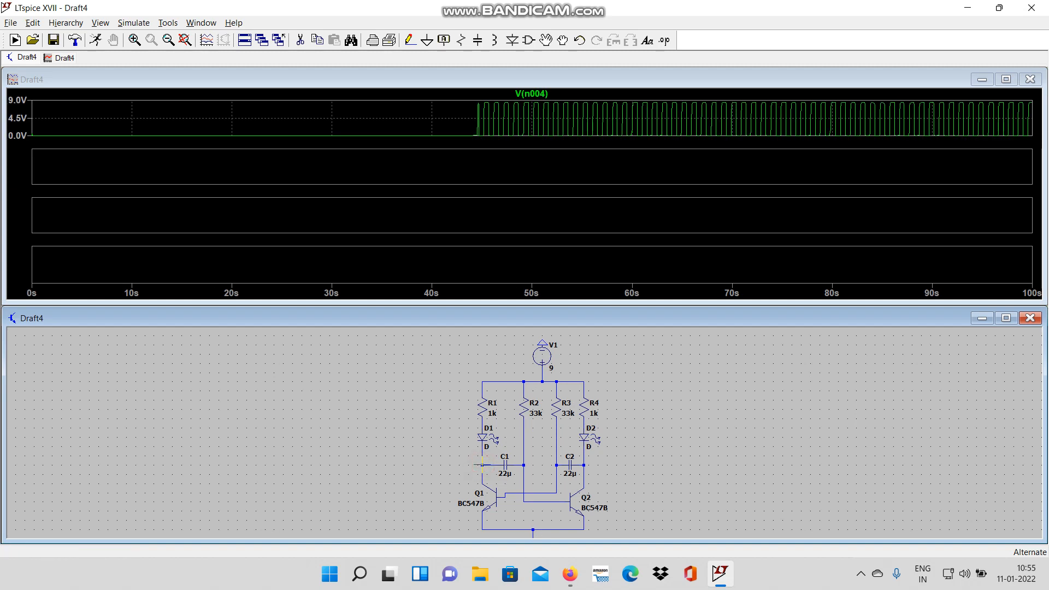
pyautogui.click(373, 162)
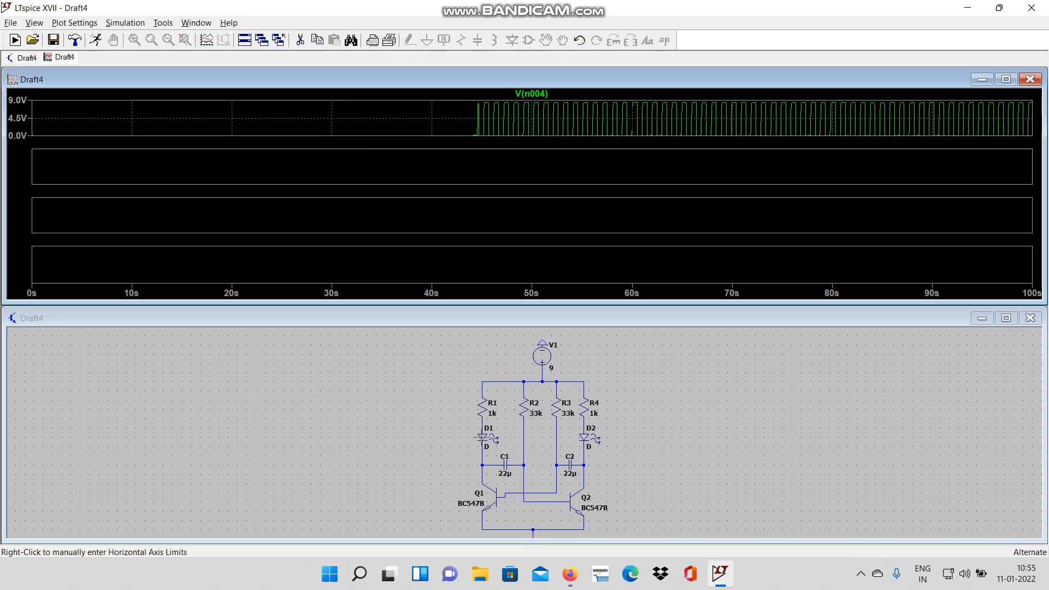
pyautogui.click(484, 435)
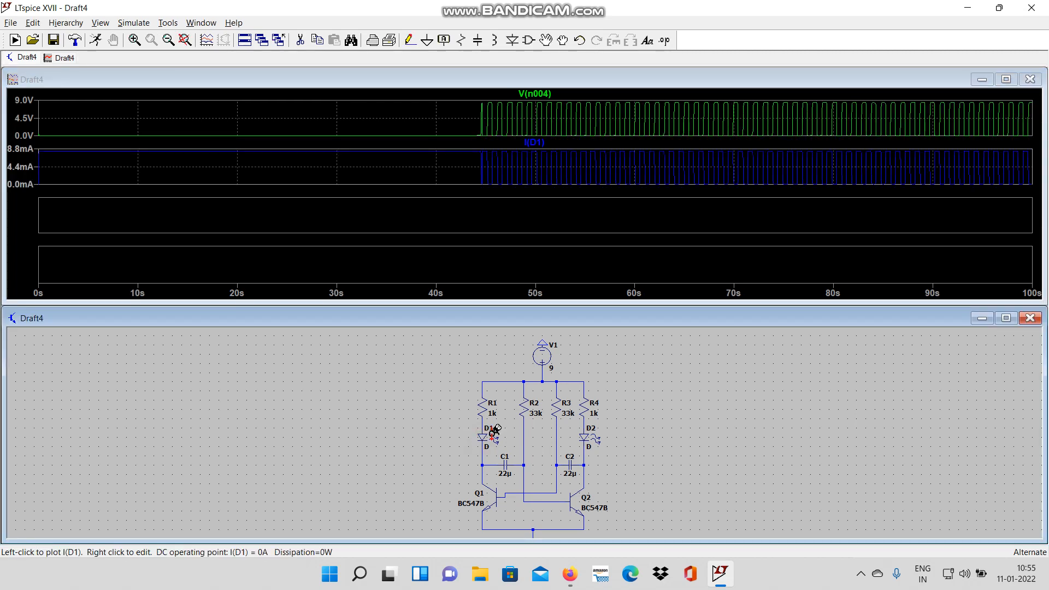
# Step: Plot the voltage at the D2–C2 node in the third pane and the current through D2 in the fourth pane
pyautogui.click(590, 214)
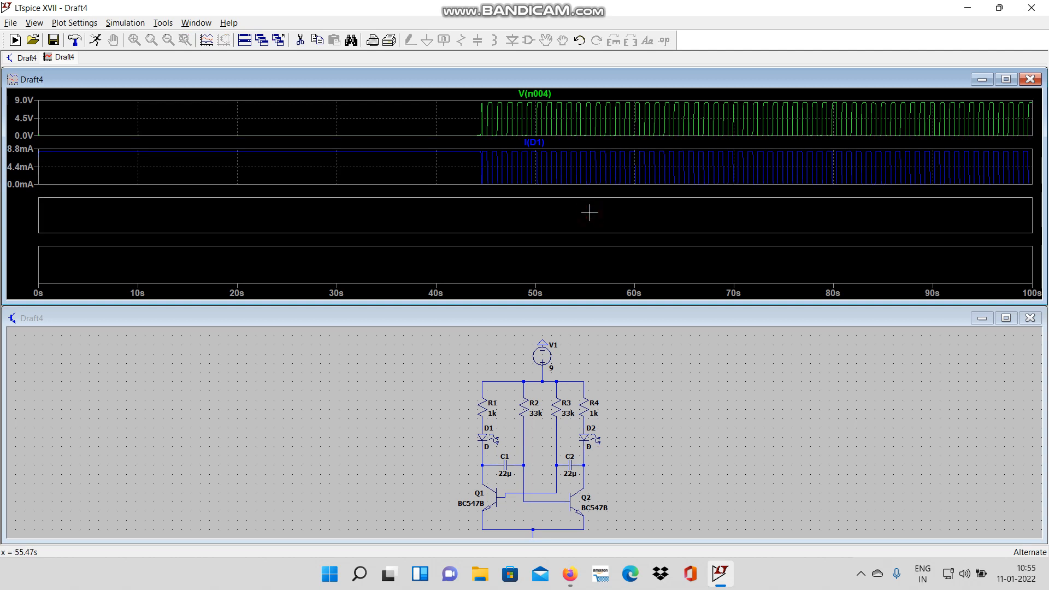
pyautogui.click(590, 212)
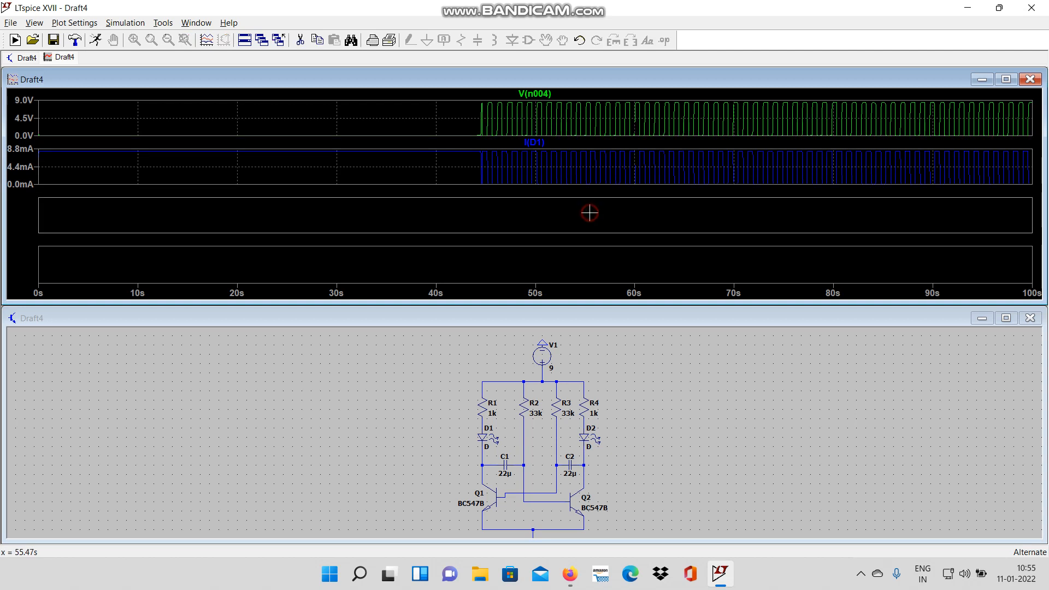
pyautogui.click(585, 466)
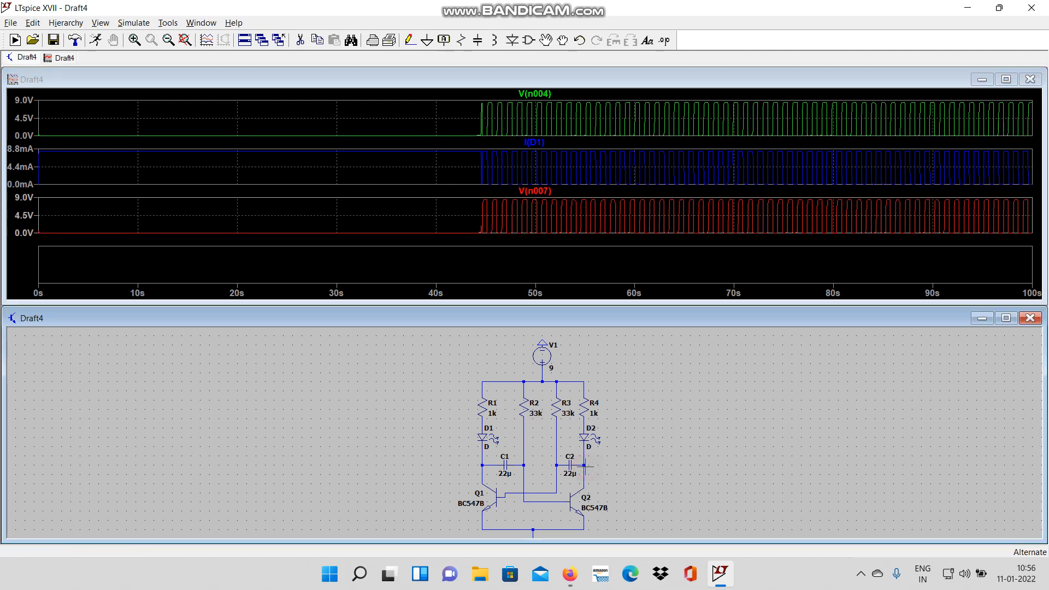
pyautogui.click(573, 269)
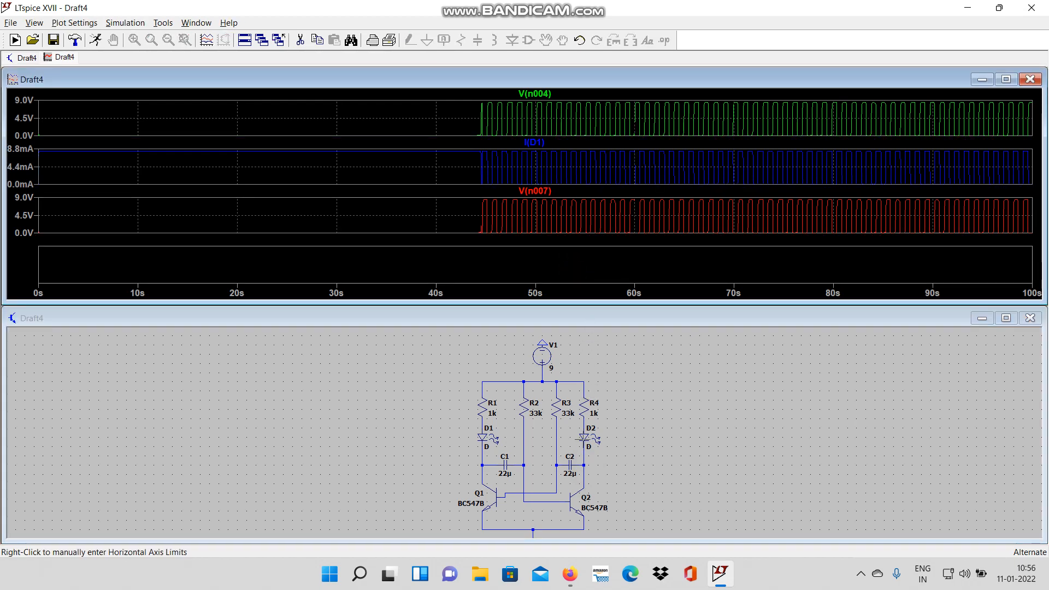
pyautogui.click(584, 437)
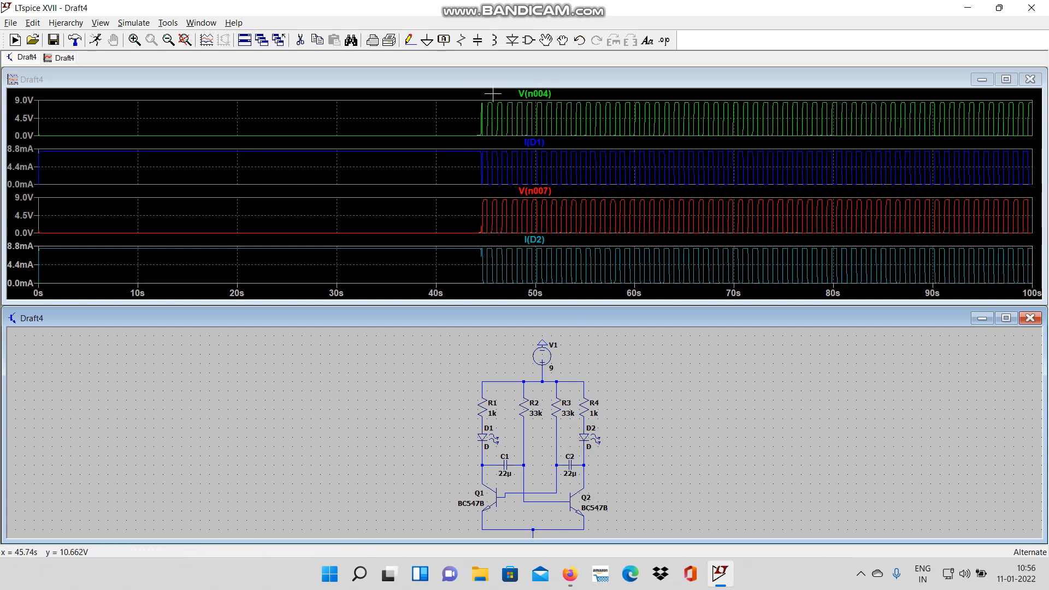
# Step: Examine the four oscillating waveforms between about 44 s and 68 s in a maximized plot window, then restore its size
pyautogui.moveTo(494, 94); pyautogui.dragTo(708, 298)
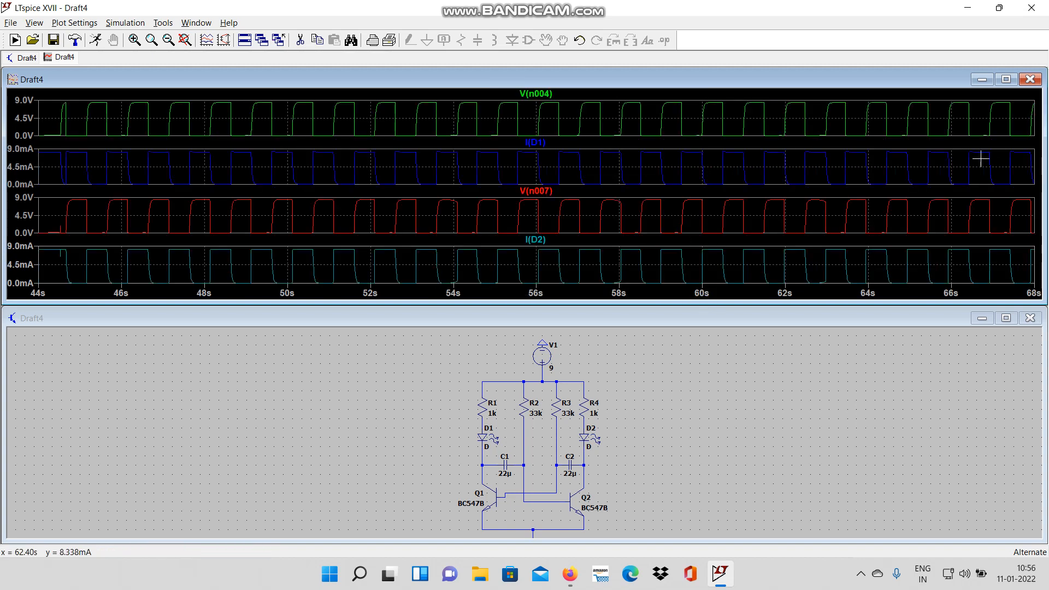
pyautogui.click(1006, 80)
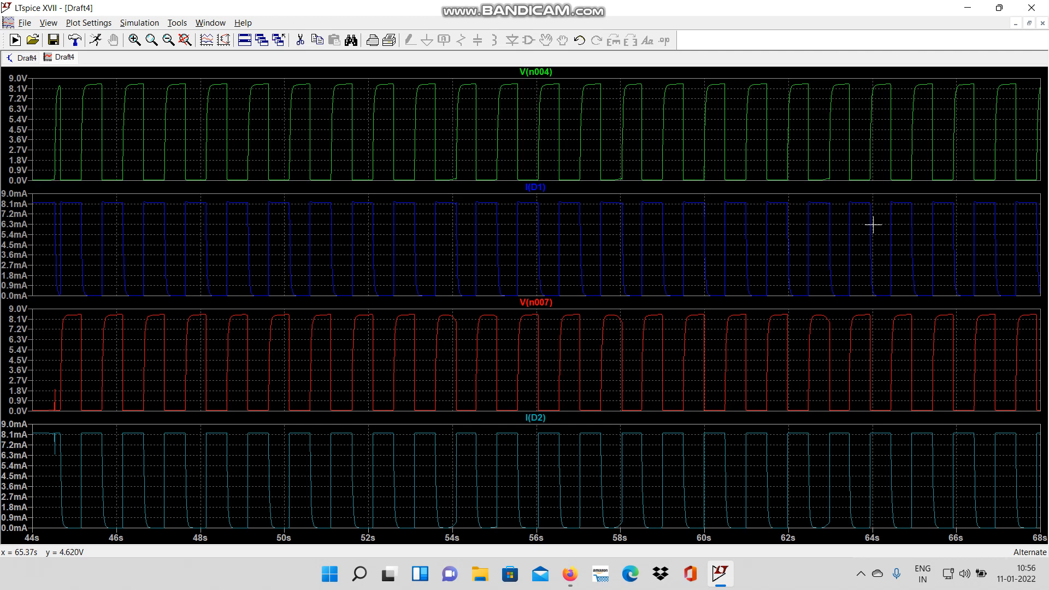
pyautogui.click(1030, 23)
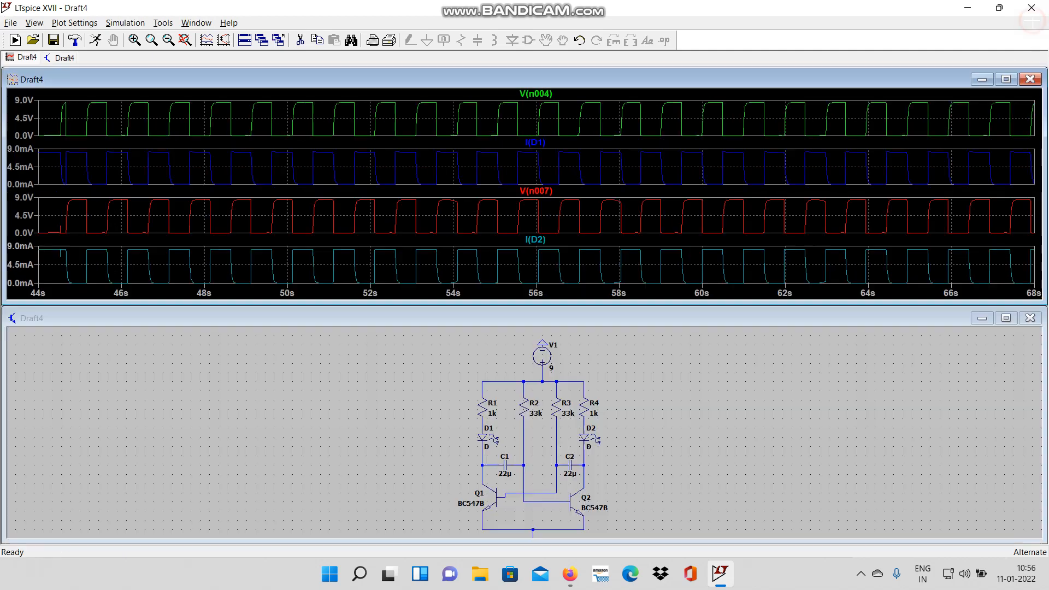
# Step: Maximize the schematic window with the circuit fitted to view, and save the Draft4 schematic
pyautogui.click(1006, 319)
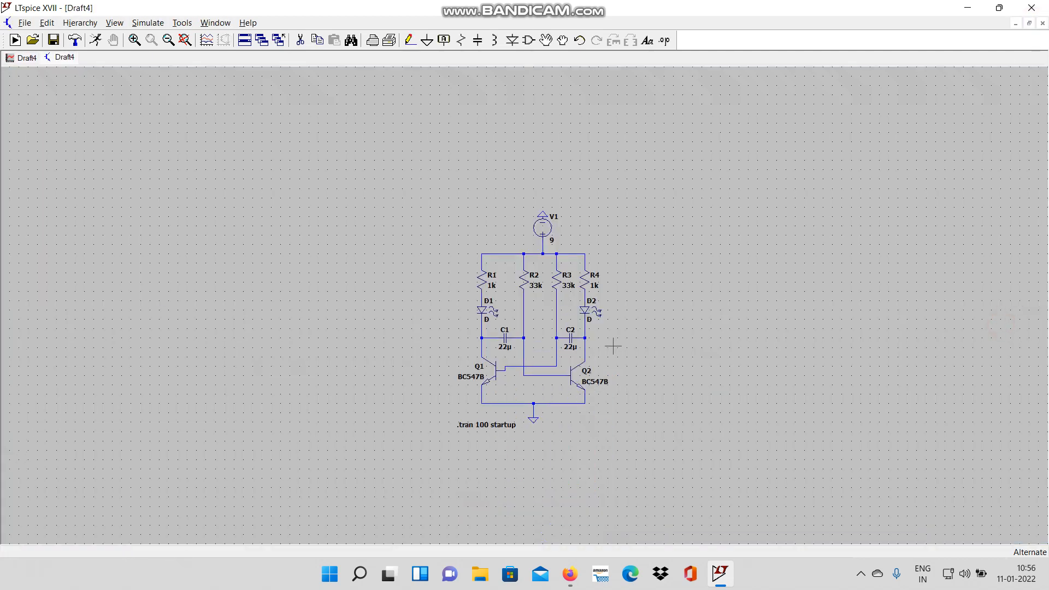
pyautogui.press('space')
pyautogui.scroll(-2, 584, 346)
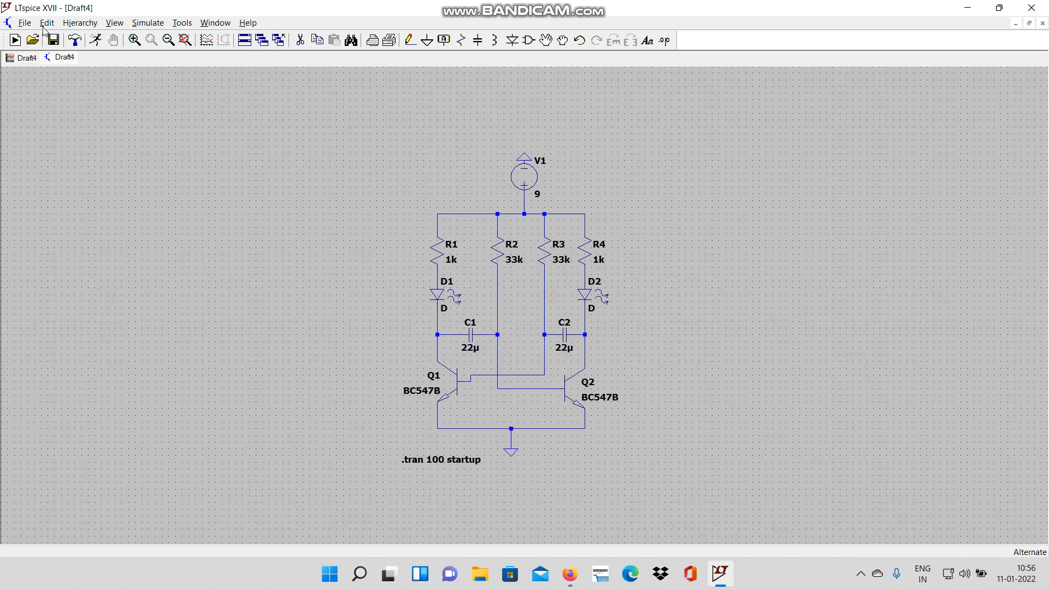
pyautogui.click(20, 23)
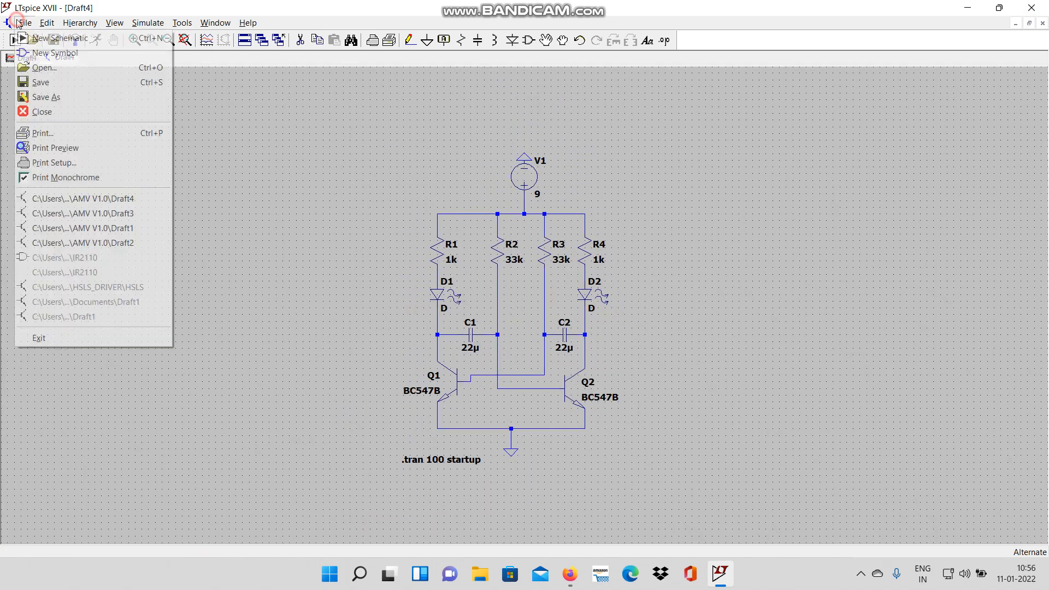
pyautogui.click(60, 86)
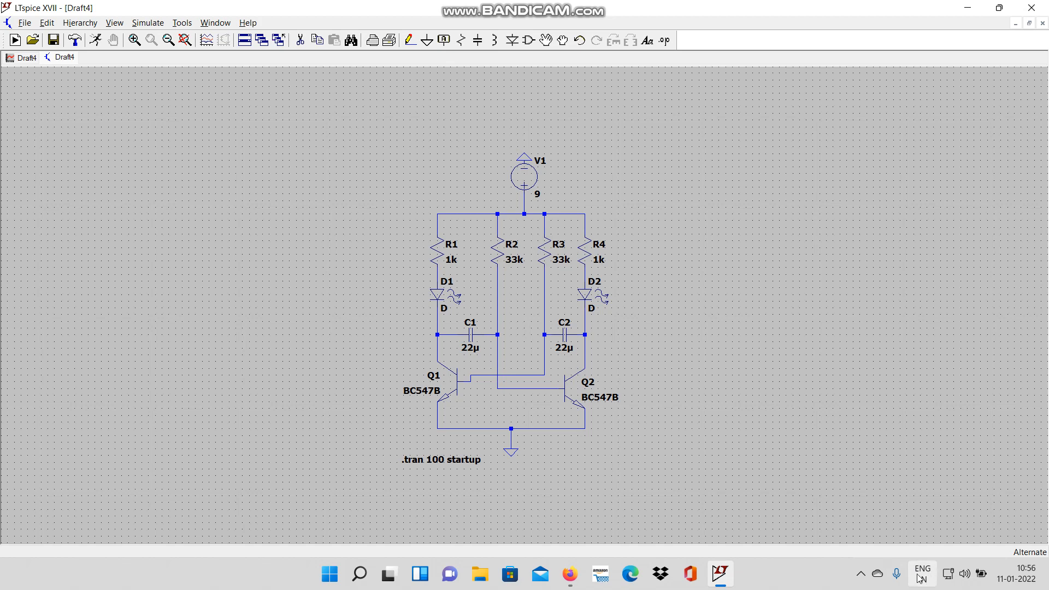
pyautogui.click(868, 575)
pyautogui.click(861, 536)
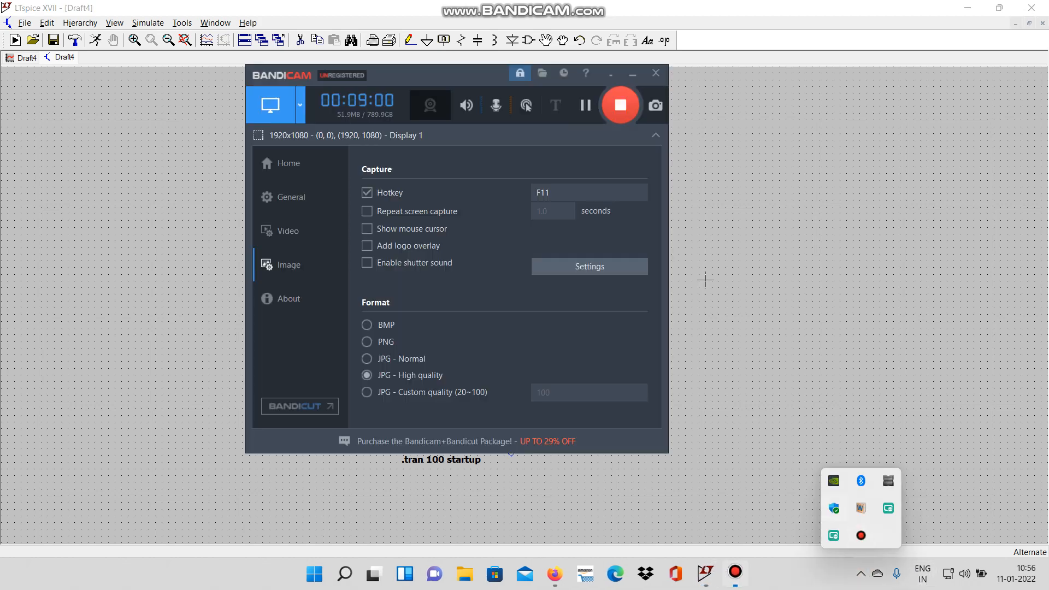